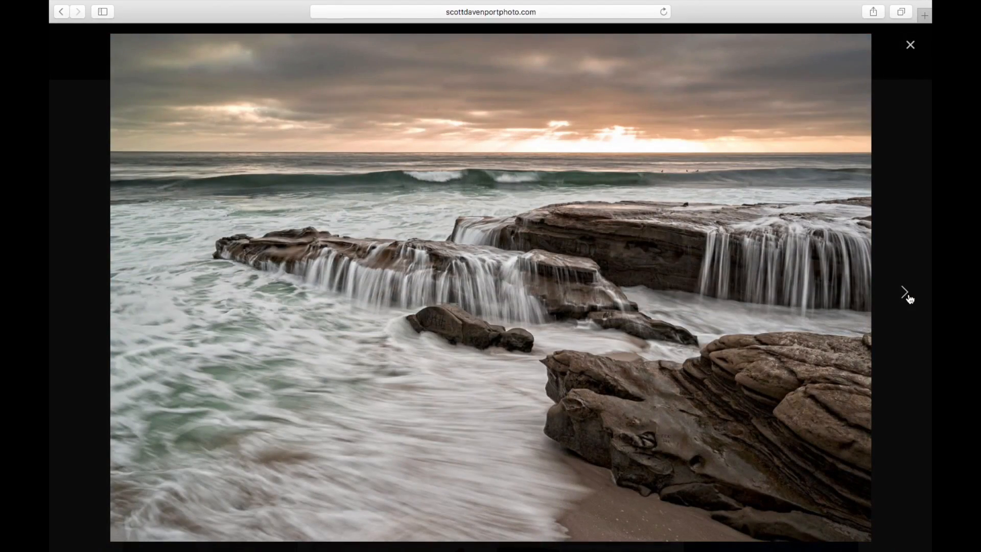
Show the next photo in the website's gallery
{"action": "left_click", "coordinate": [907, 295]}
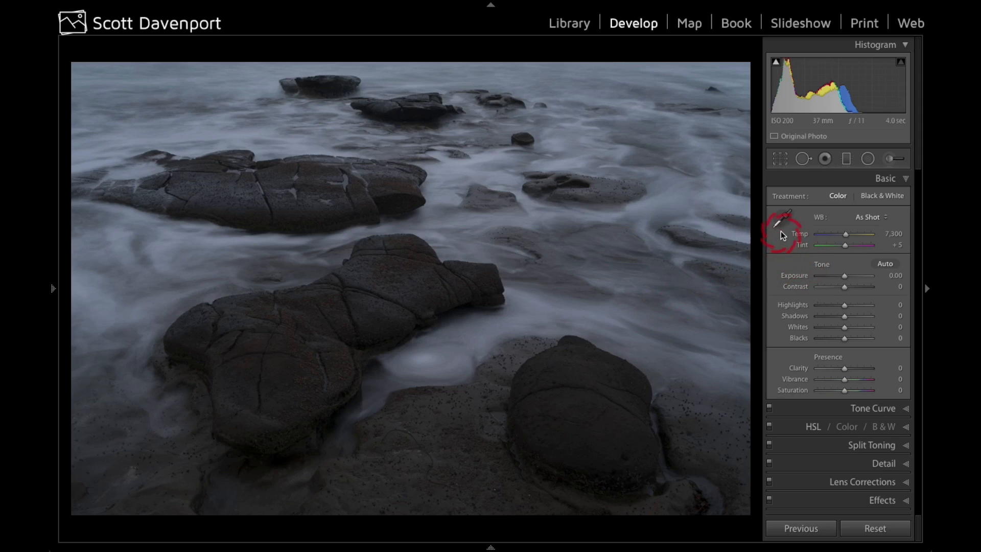
Set the white balance from a neutral spot in the swirling water and raise Exposure to +1.25
{"action": "left_click", "coordinate": [783, 216]}
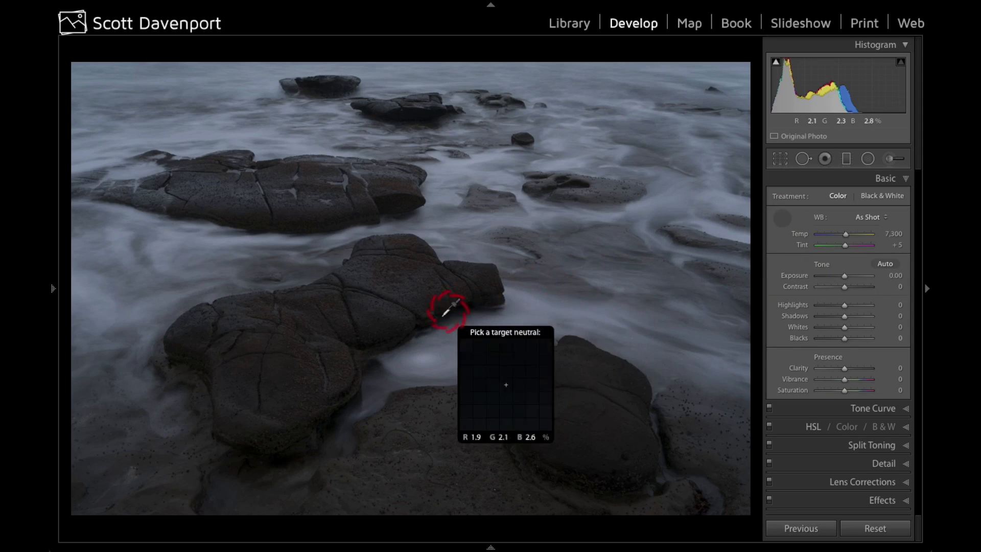
{"action": "left_click", "coordinate": [422, 361]}
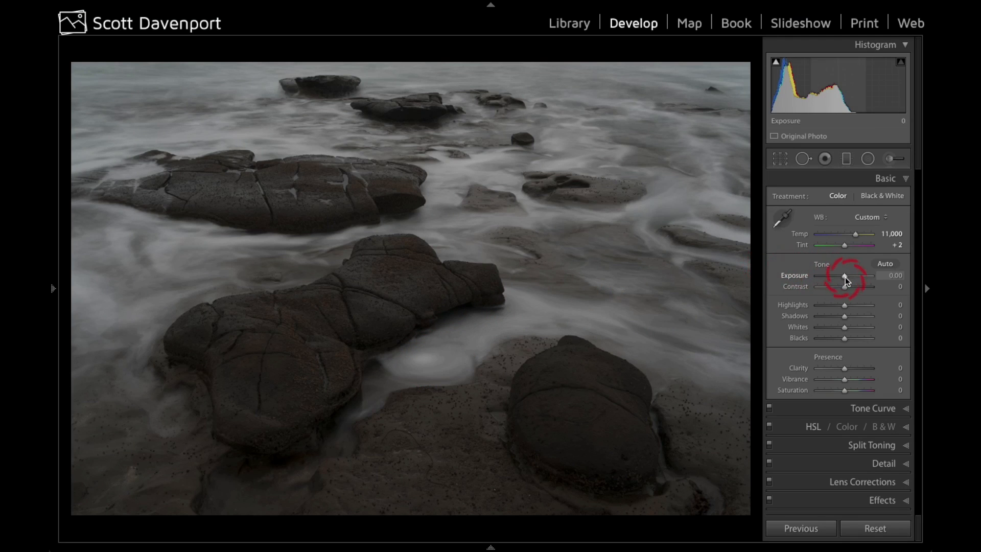
{"action": "left_click_drag", "start_coordinate": [845, 277], "coordinate": [851, 276]}
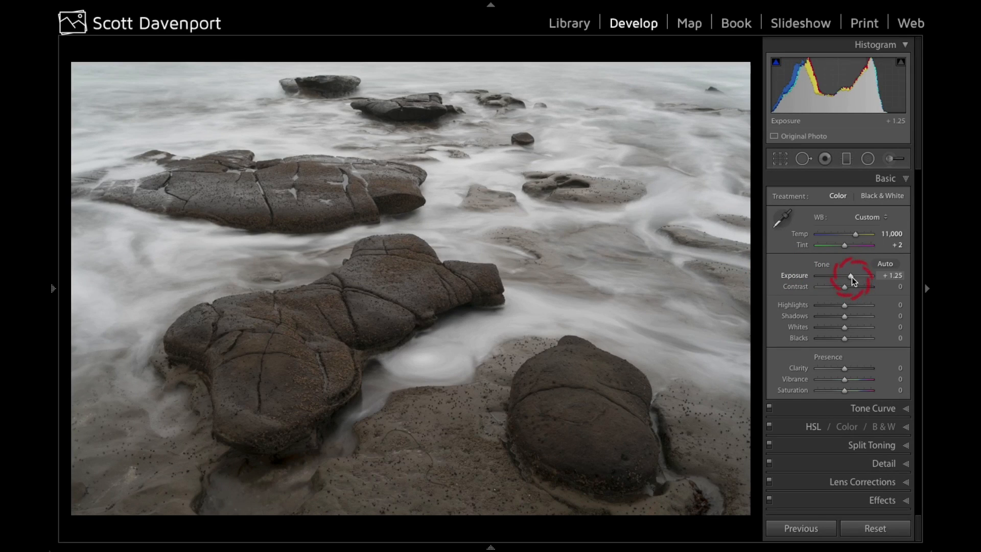
{"action": "left_click_drag", "start_coordinate": [851, 277], "coordinate": [851, 277]}
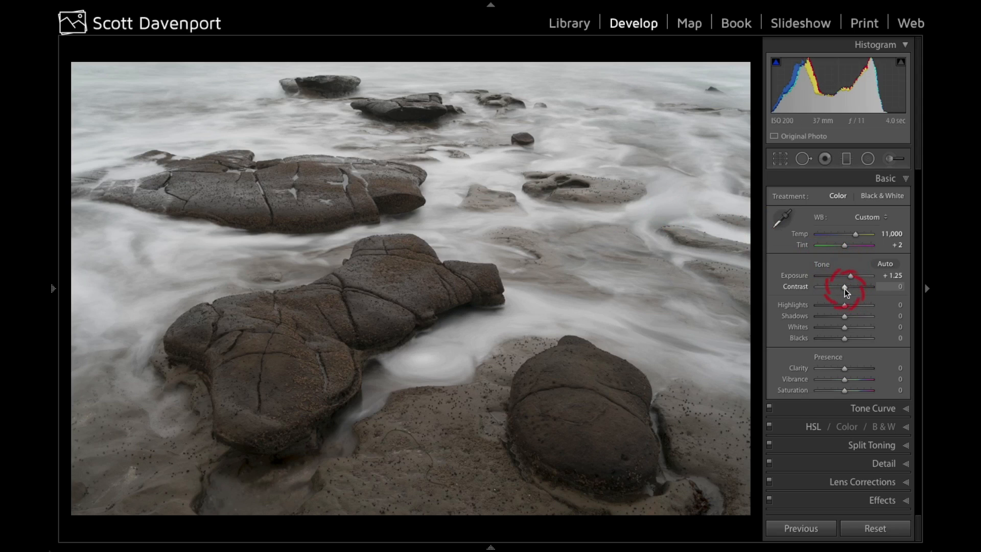
Set Contrast to +41 while viewing the photo in black and white, and return it to color
{"action": "key", "text": "v"}
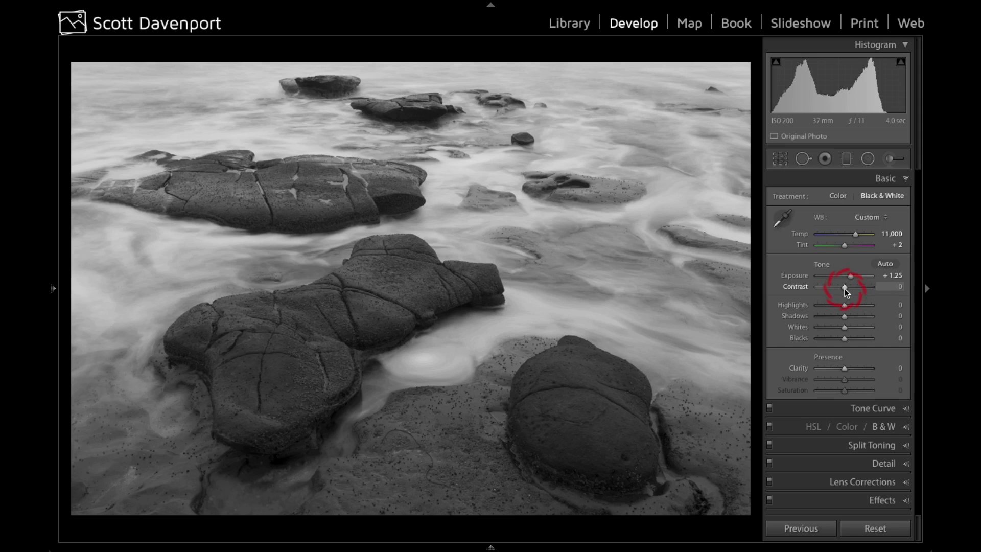
{"action": "left_click_drag", "start_coordinate": [844, 289], "coordinate": [844, 290]}
{"action": "left_click_drag", "start_coordinate": [844, 289], "coordinate": [855, 287]}
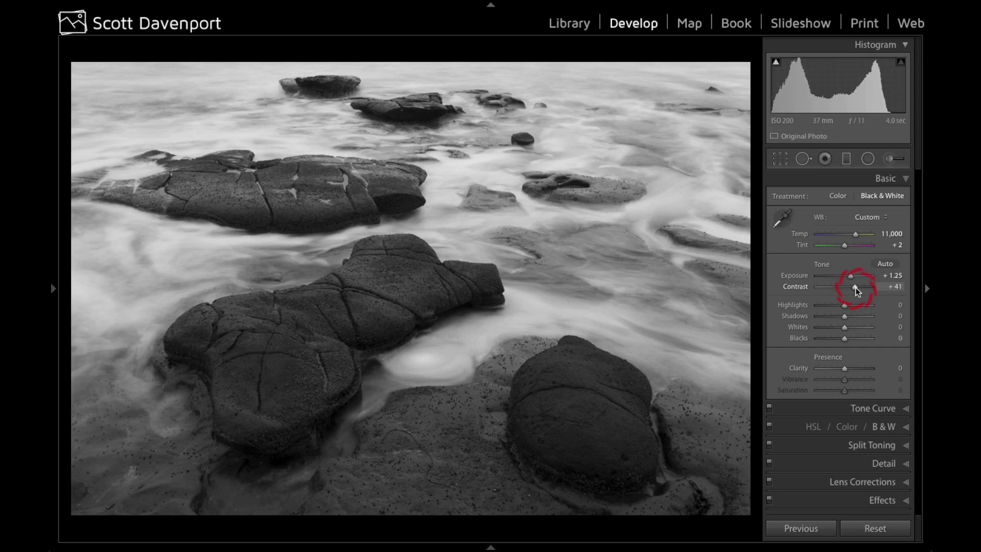
{"action": "key", "text": "v"}
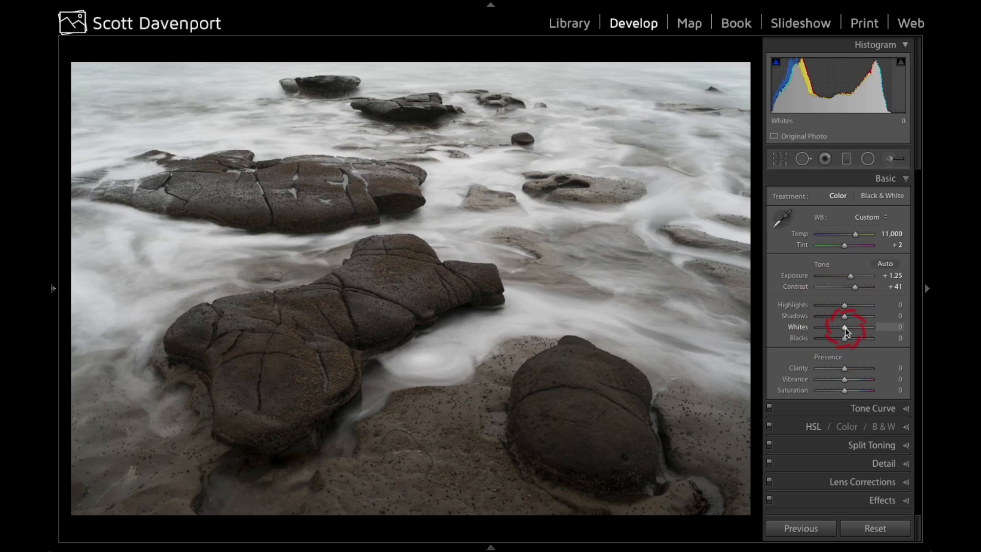
Set Whites to +53 and Blacks to -3
{"action": "key", "text": "alt"}
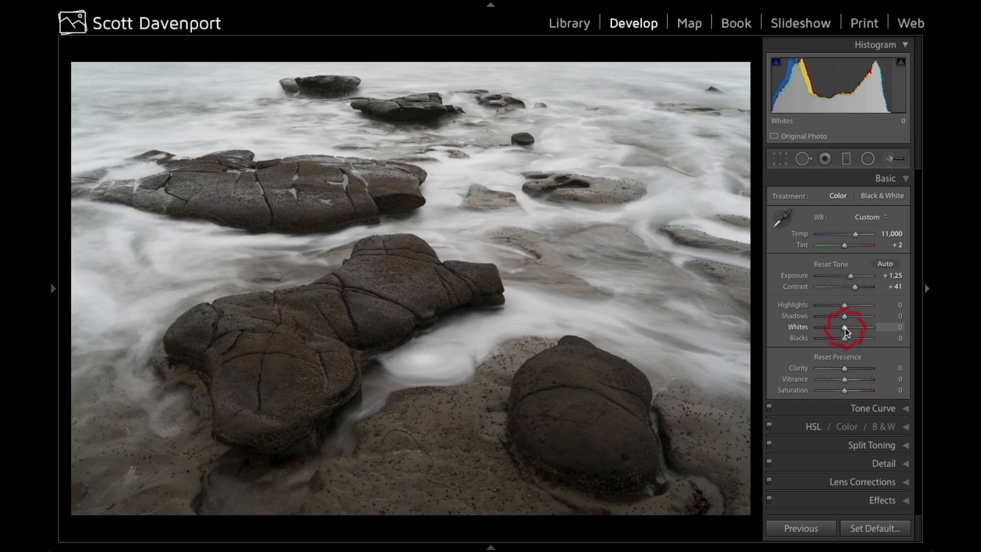
{"action": "left_click_drag", "start_coordinate": [845, 327], "coordinate": [859, 328]}
{"action": "left_click", "coordinate": [845, 338]}
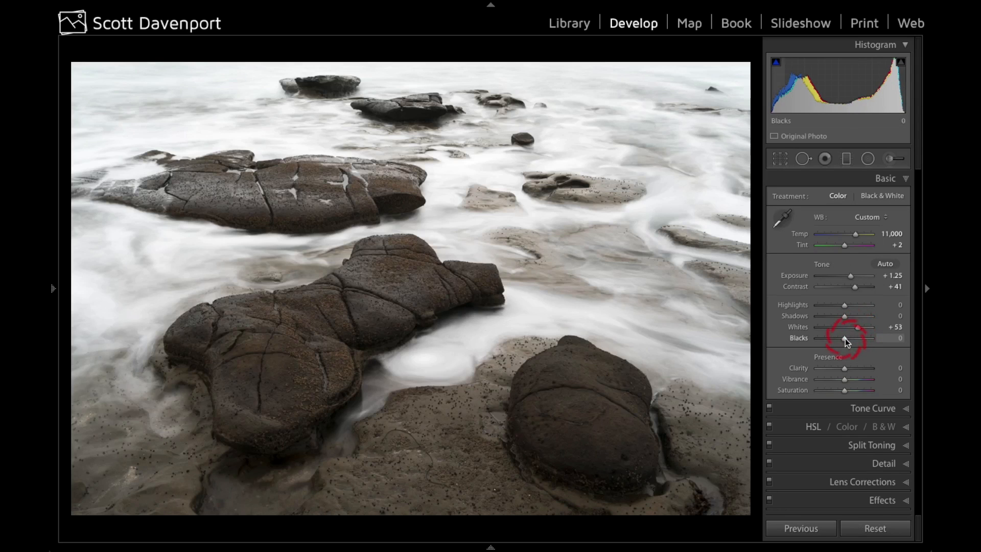
{"action": "left_click_drag", "start_coordinate": [845, 338], "coordinate": [845, 338]}
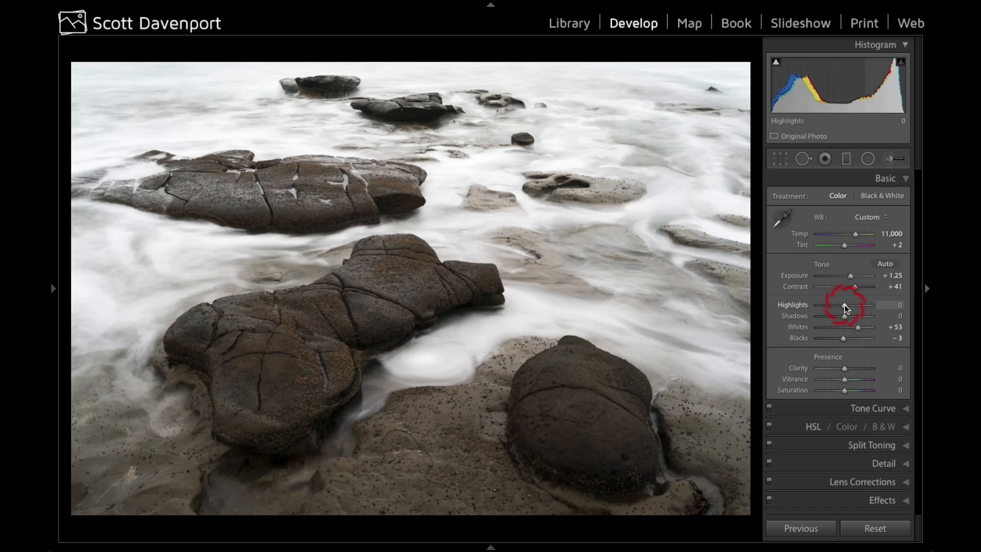
Lower Highlights to -77 and raise Shadows to +45
{"action": "left_click_drag", "start_coordinate": [845, 304], "coordinate": [826, 304]}
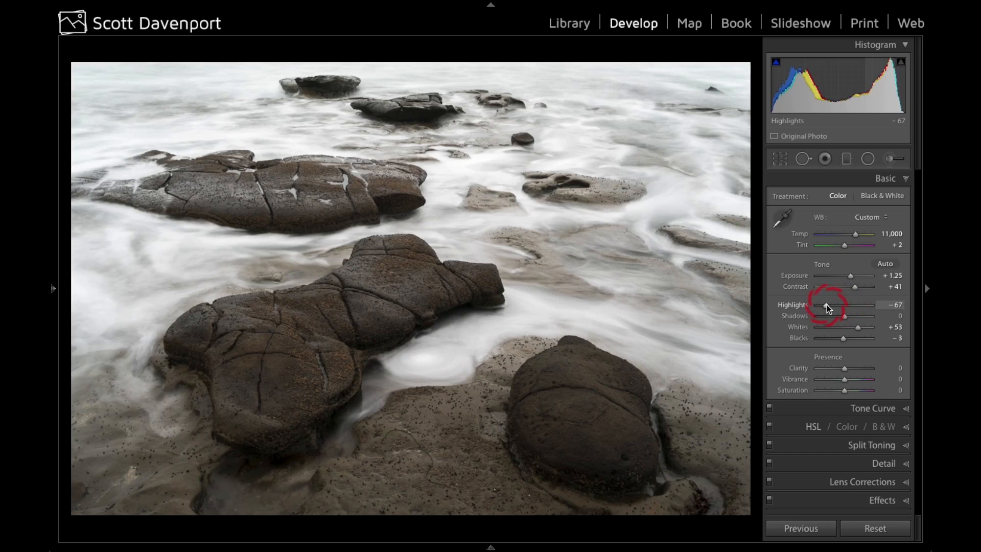
{"action": "left_click_drag", "start_coordinate": [826, 304], "coordinate": [824, 305]}
{"action": "left_click_drag", "start_coordinate": [845, 319], "coordinate": [854, 320]}
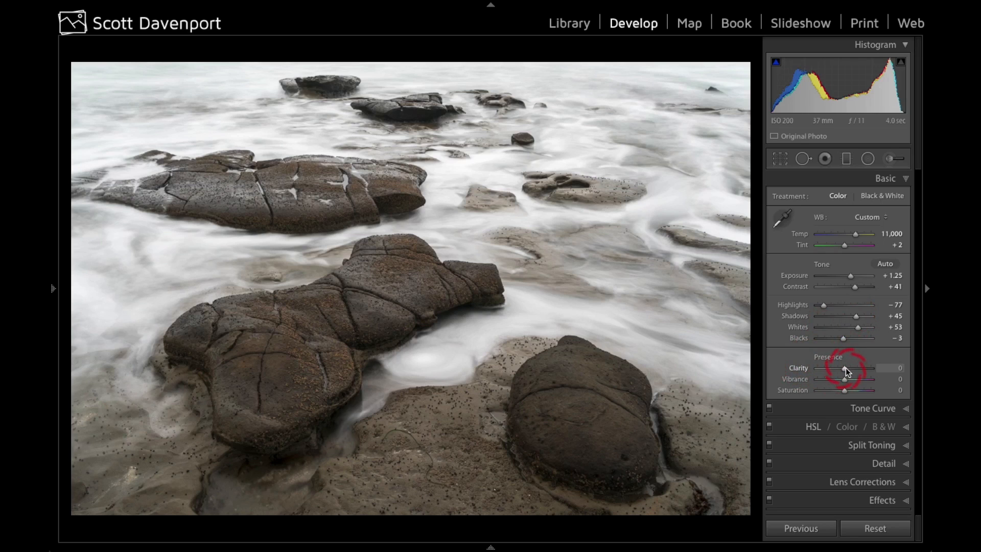
Set Clarity to +34 in a temporary black-and-white view, and in color set Vibrance to +25 and Saturation to +8
{"action": "key", "text": "v"}
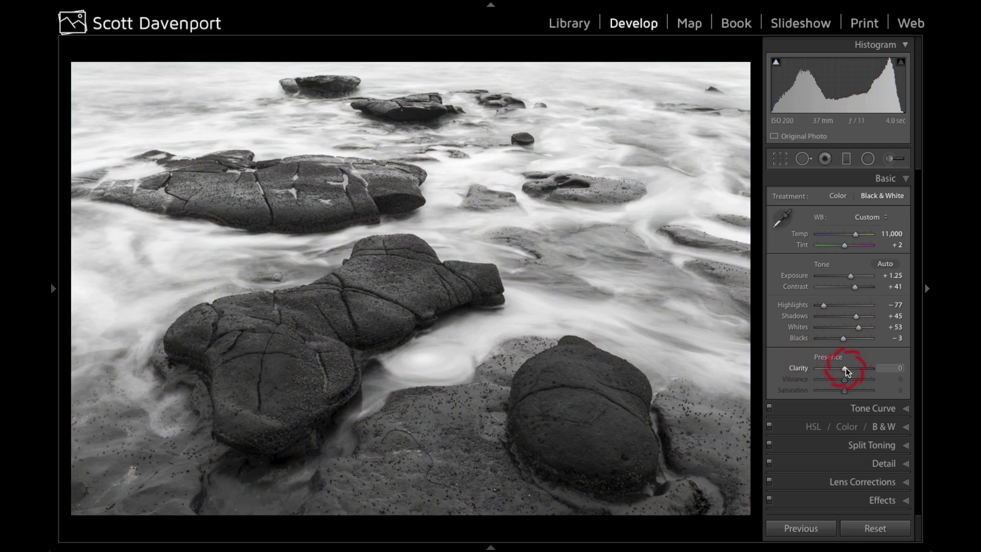
{"action": "left_click_drag", "start_coordinate": [846, 367], "coordinate": [848, 367]}
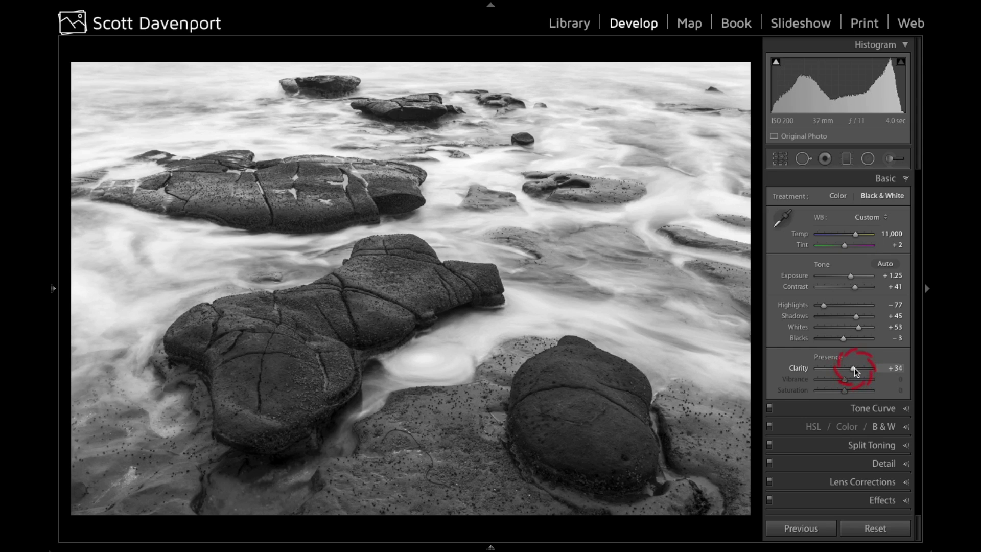
{"action": "key", "text": "v"}
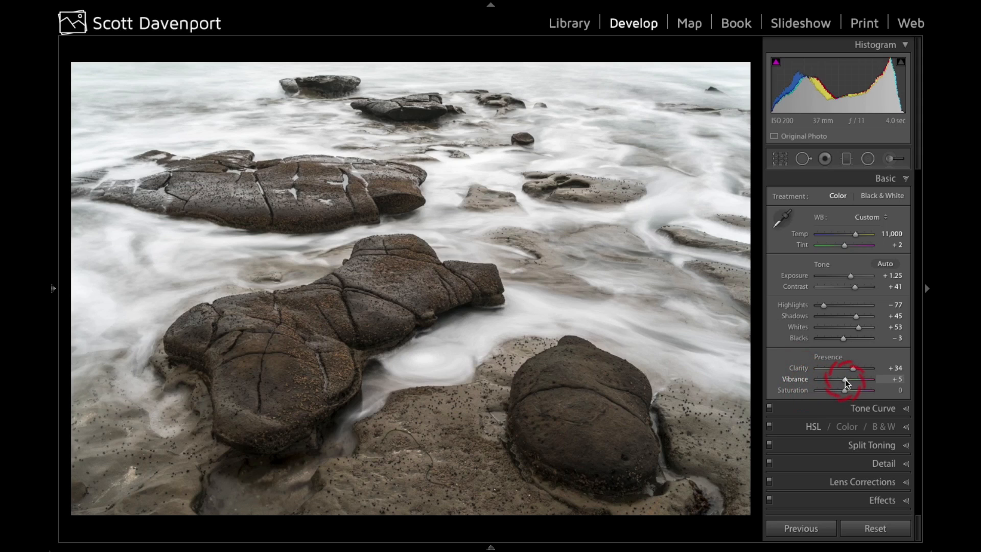
{"action": "left_click_drag", "start_coordinate": [846, 382], "coordinate": [851, 382]}
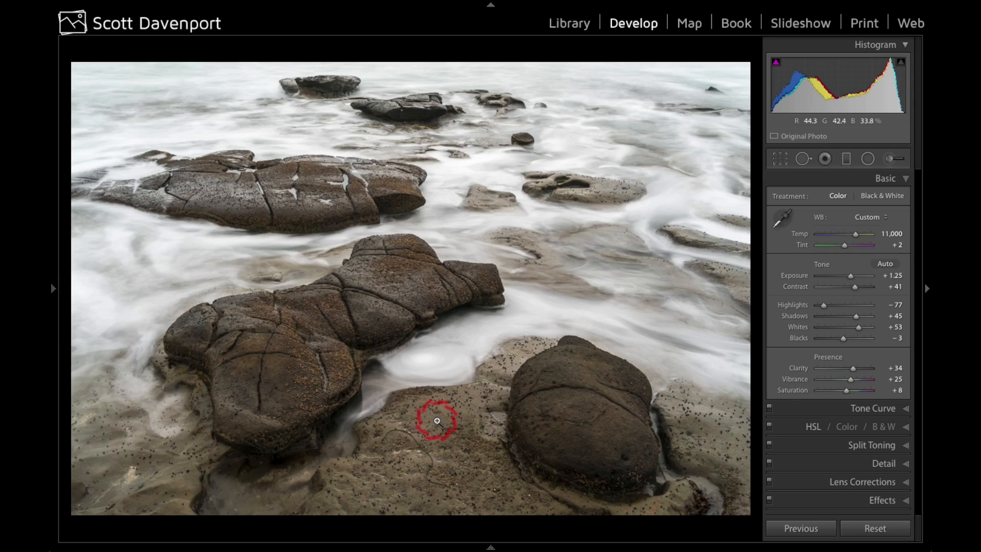
Send the photo to ON1 Layers 10 and inspect the green seaweed strand on the foreground rock at 100%
{"action": "left_click", "coordinate": [143, 7]}
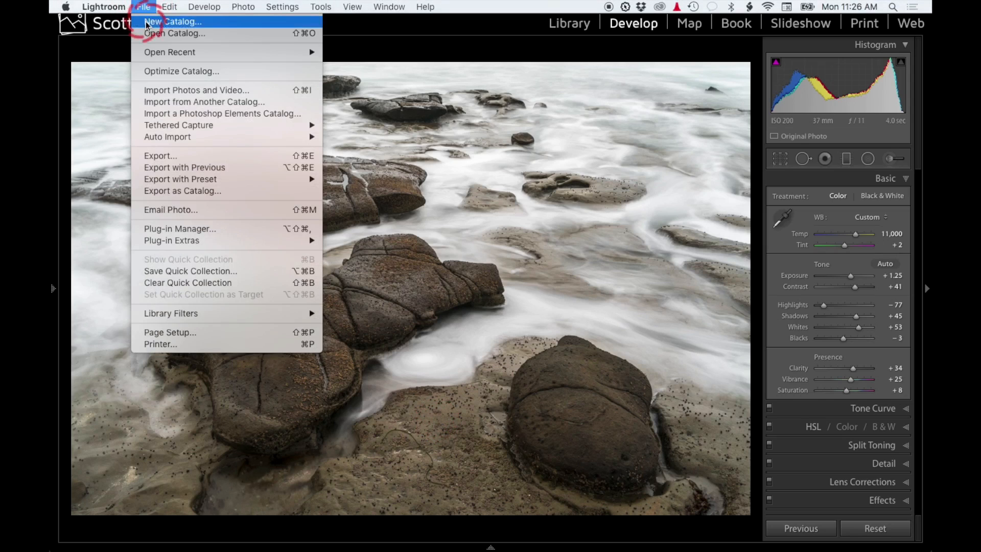
{"action": "mouse_move", "coordinate": [219, 239]}
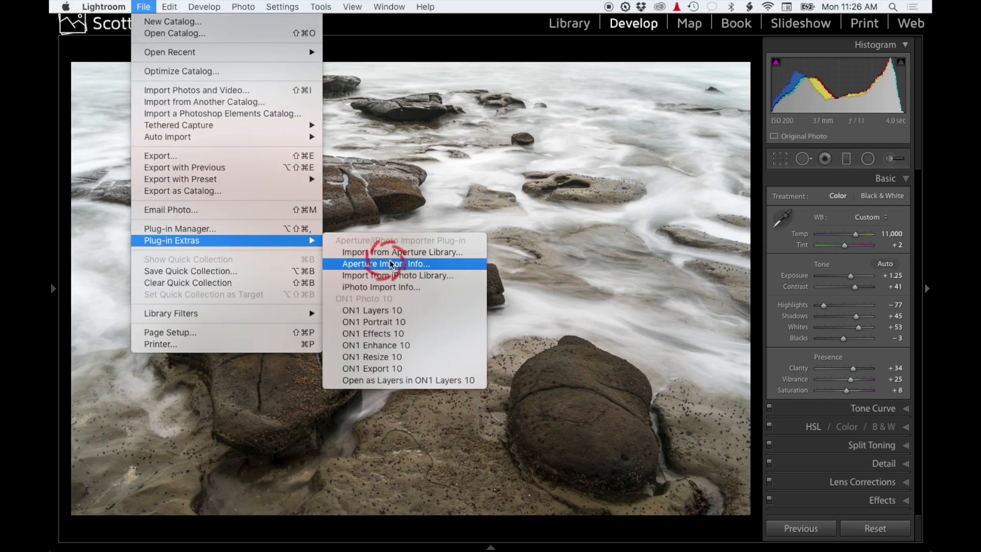
{"action": "left_click", "coordinate": [411, 308]}
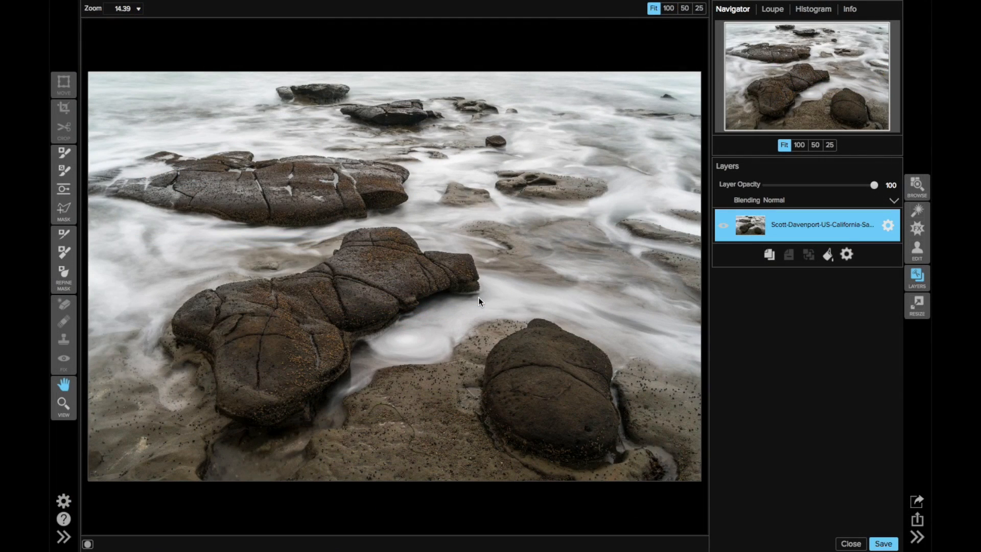
{"action": "mouse_move", "coordinate": [427, 446]}
{"action": "left_mouse_down"}
{"action": "mouse_move", "coordinate": [397, 412]}
{"action": "mouse_move", "coordinate": [418, 454]}
{"action": "left_mouse_up"}
{"action": "left_click", "coordinate": [799, 145]}
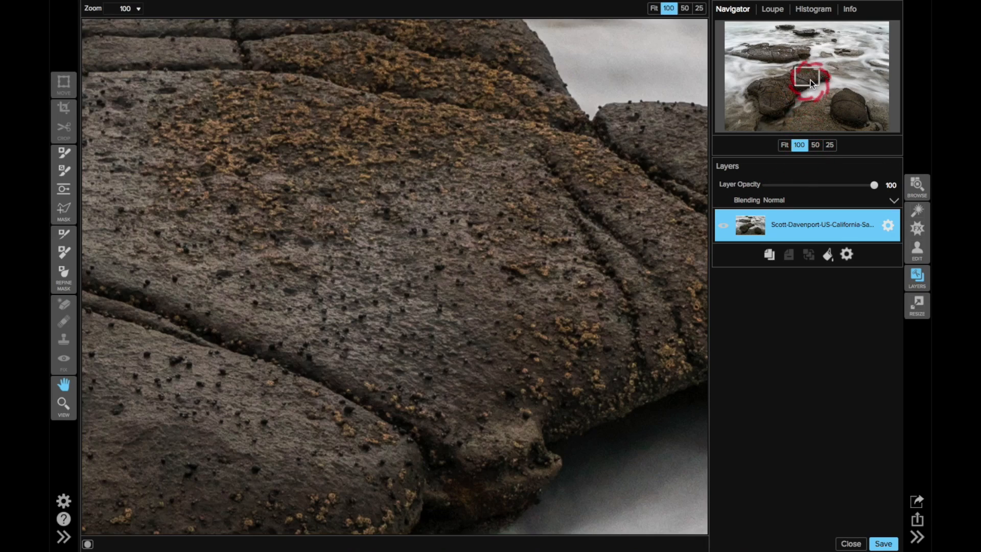
{"action": "left_click_drag", "start_coordinate": [810, 80], "coordinate": [811, 120]}
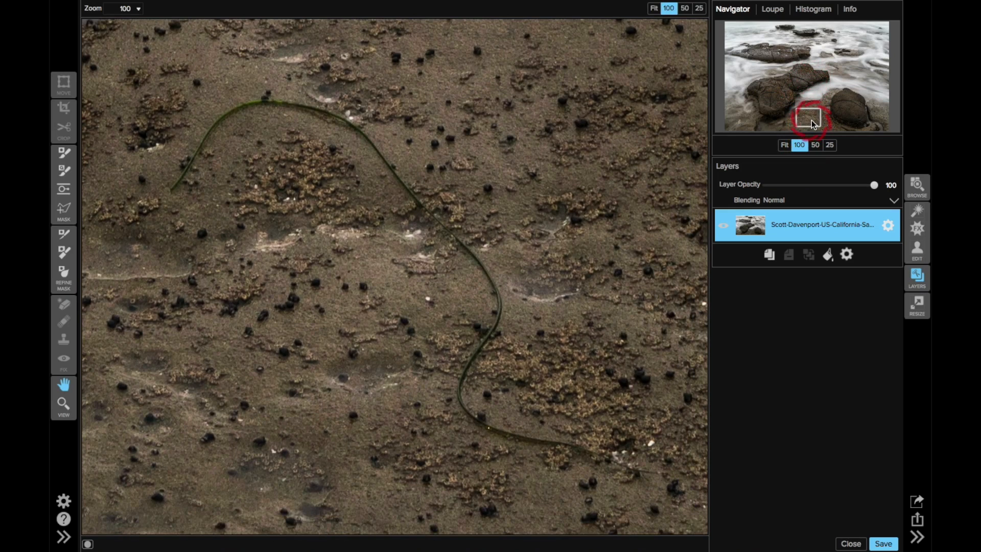
{"action": "left_click_drag", "start_coordinate": [329, 188], "coordinate": [305, 192]}
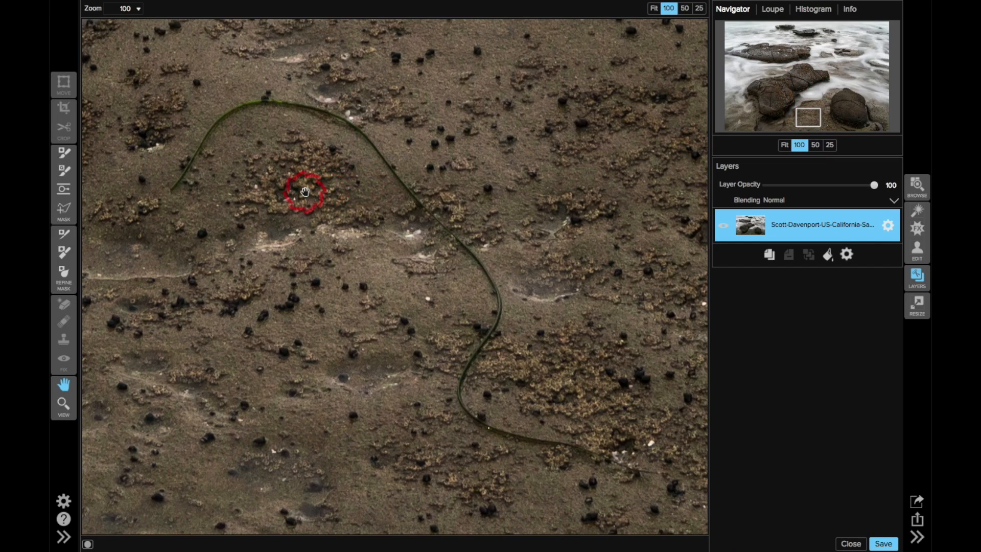
{"action": "left_click", "coordinate": [847, 254]}
{"action": "left_click", "coordinate": [51, 304]}
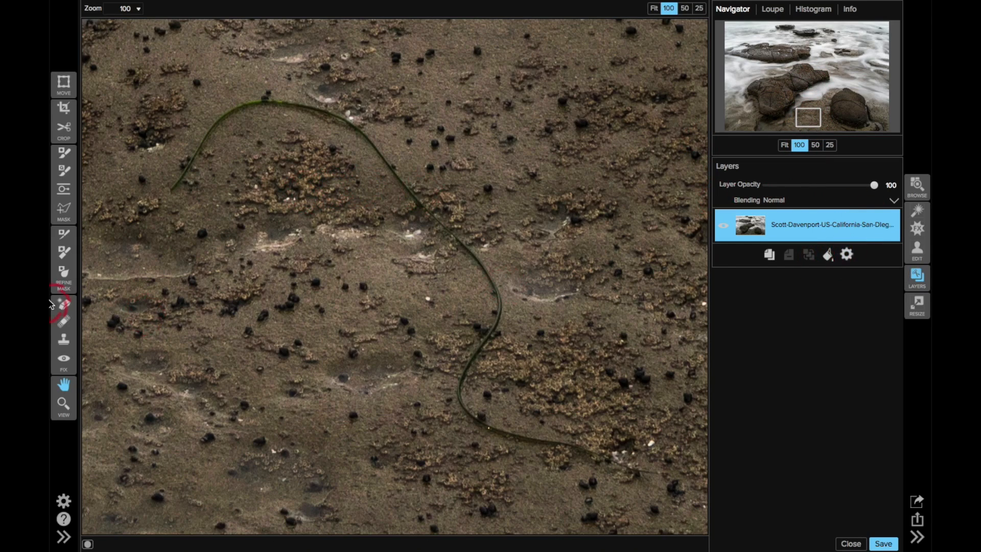
Clone out a short piece of the green strand's upper half with the Clone Stamp at brush size 30
{"action": "left_click", "coordinate": [64, 339]}
{"action": "key", "text": "bracketleft"}
{"action": "key", "text": "bracketleft"}
{"action": "key", "text": "bracketleft"}
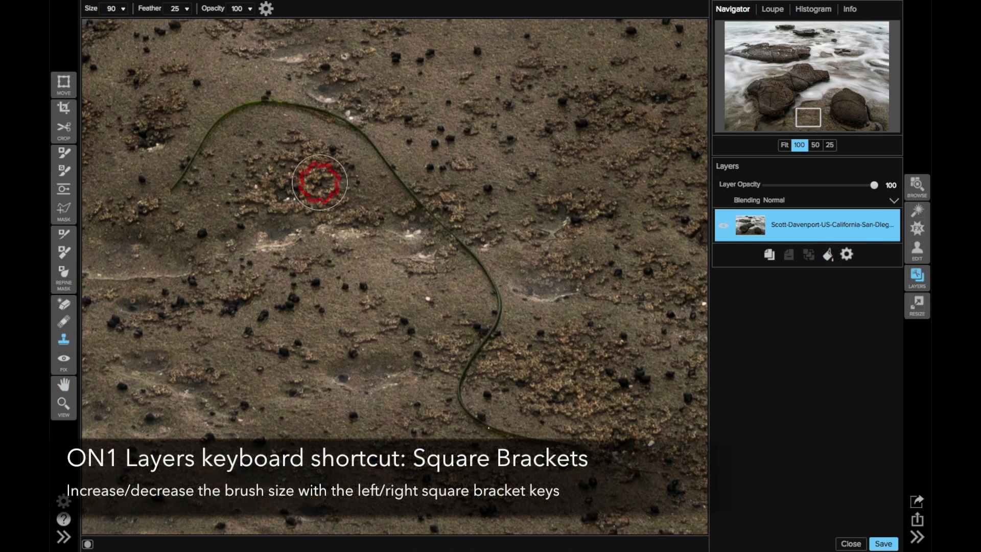
{"action": "key", "text": "bracketleft"}
{"action": "key", "text": "bracketleft"}
{"action": "key", "text": "bracketleft"}
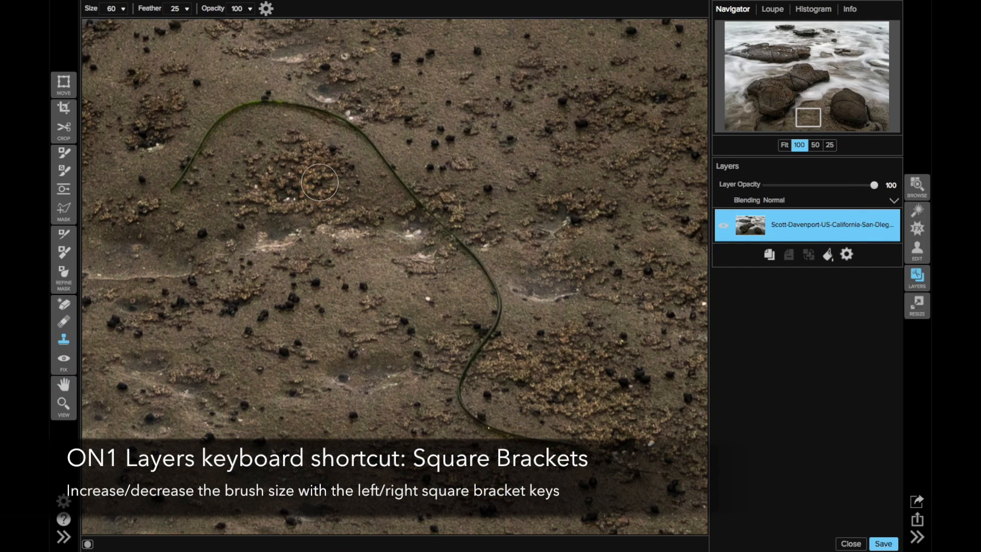
{"action": "key", "text": "bracketleft"}
{"action": "key", "text": "bracketleft"}
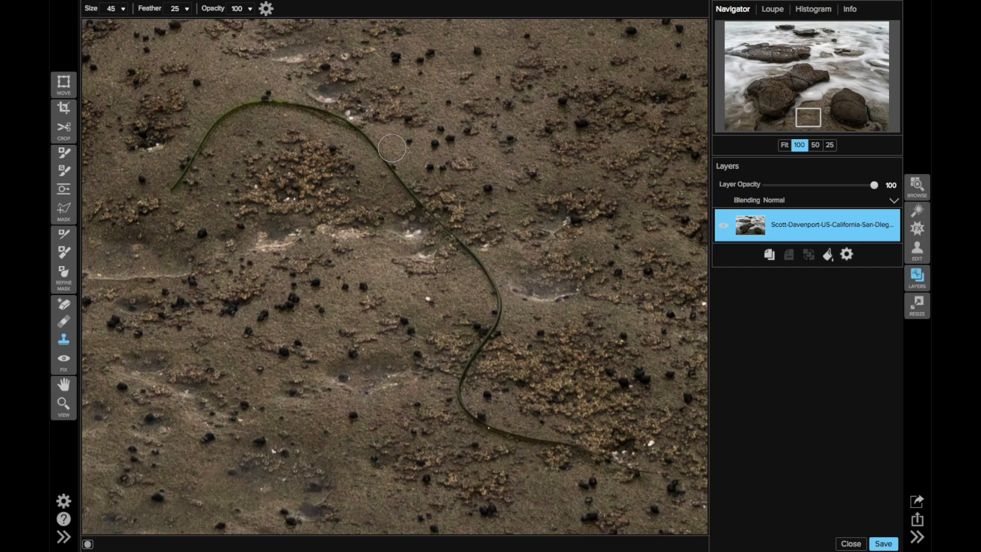
{"action": "key", "text": "bracketleft"}
{"action": "key", "text": "bracketleft"}
{"action": "key", "text": "bracketleft"}
{"action": "left_click", "coordinate": [380, 152]}
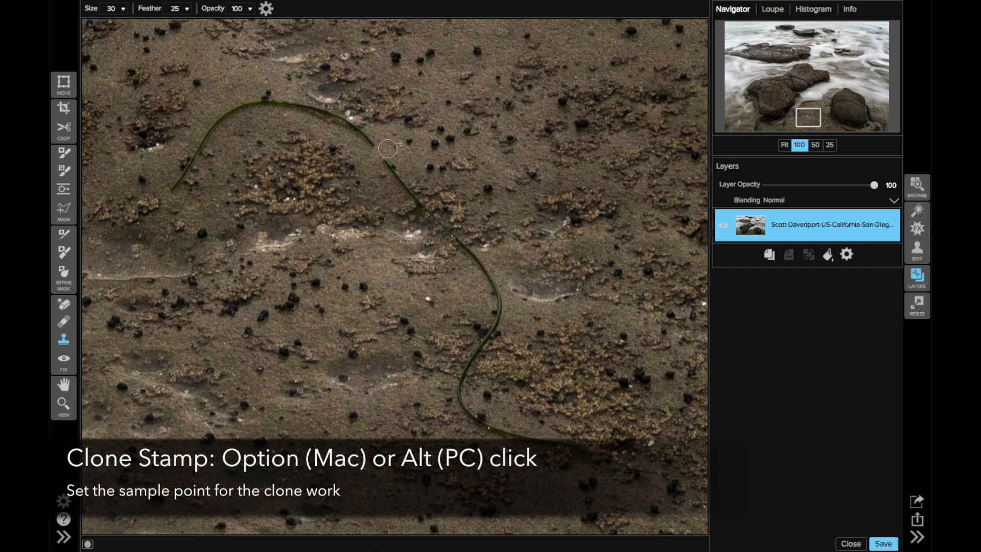
Undo the first clone stroke on the strand's arc and clone out several short sections there at brush size 20
{"action": "left_click", "coordinate": [294, 106]}
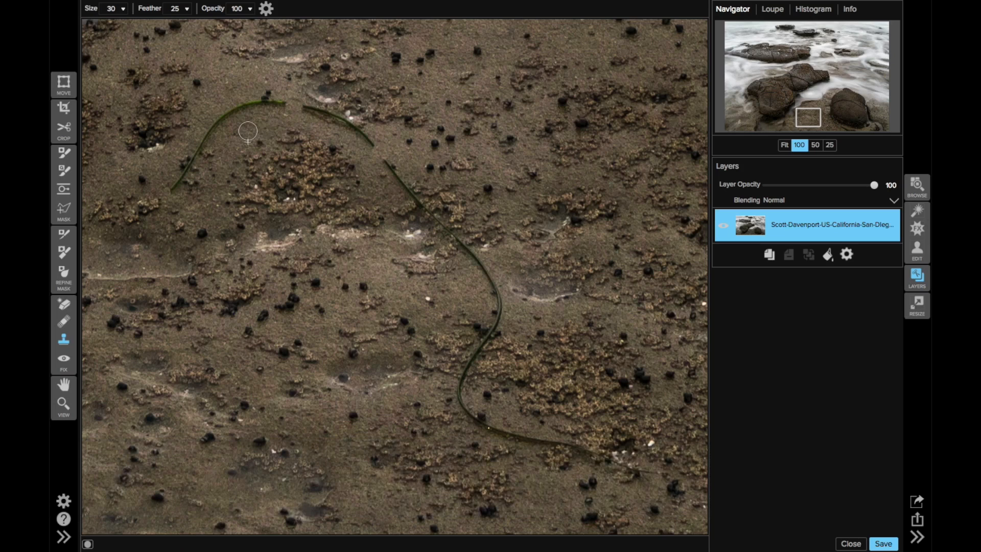
{"action": "key", "text": "ctrl+z"}
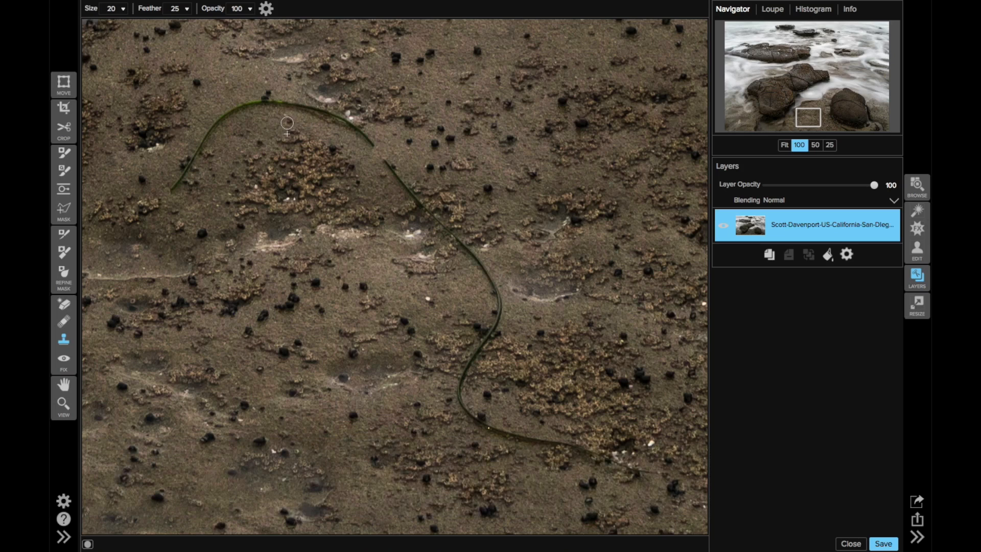
{"action": "key", "text": "bracketleft"}
{"action": "left_click", "coordinate": [294, 106]}
{"action": "left_click", "coordinate": [226, 118]}
{"action": "left_click", "coordinate": [253, 104]}
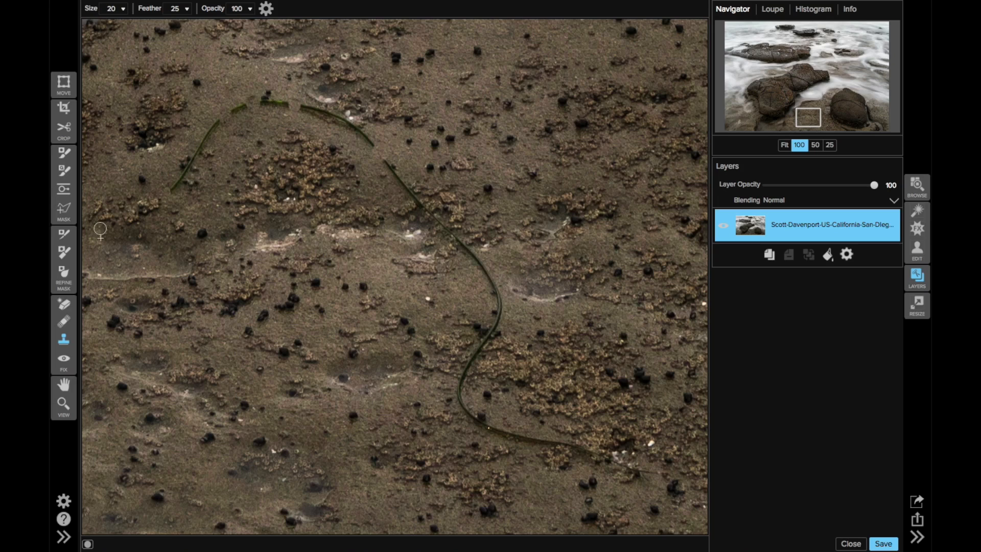
Try to remove the short leftover fragment on the strand's upper arc with a small eraser brush
{"action": "left_click", "coordinate": [64, 303]}
{"action": "key", "text": "bracketleft"}
{"action": "key", "text": "bracketleft"}
{"action": "key", "text": "bracketleft"}
{"action": "key", "text": "bracketleft"}
{"action": "key", "text": "bracketleft"}
{"action": "key", "text": "bracketleft"}
{"action": "key", "text": "bracketleft"}
{"action": "key", "text": "bracketleft"}
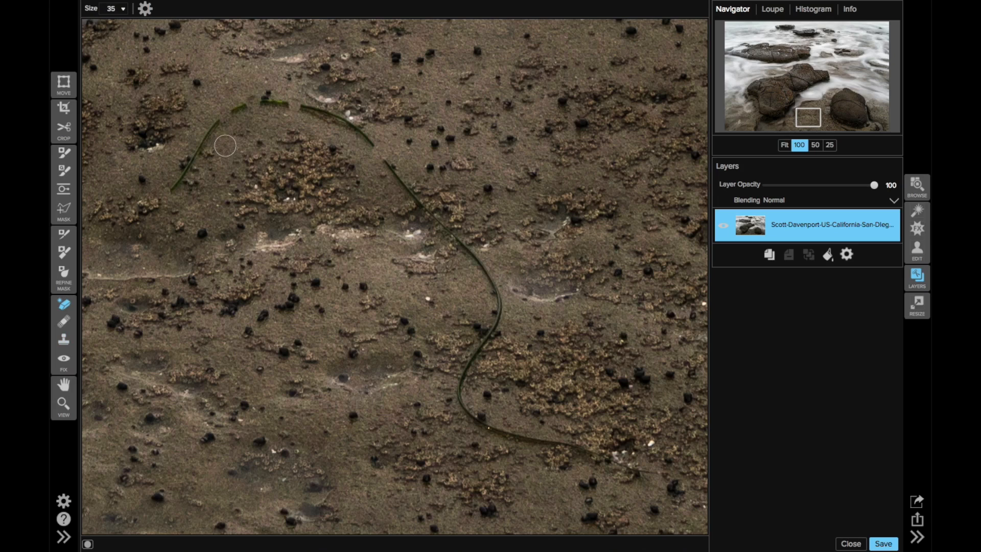
{"action": "left_click", "coordinate": [239, 110]}
{"action": "key", "text": "bracketleft"}
{"action": "left_click_drag", "start_coordinate": [244, 106], "coordinate": [234, 111]}
{"action": "key", "text": "ctrl+z"}
Clone out the rest of the seaweed strand with the Clone Stamp, sampling nearby rock, and check the photo at fit and 100% size
{"action": "left_click", "coordinate": [64, 340]}
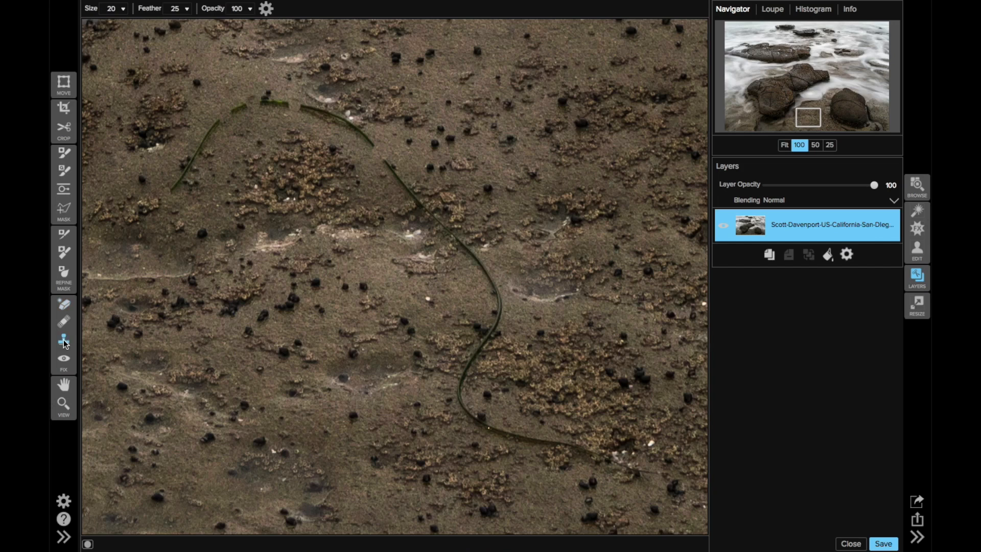
{"action": "left_click", "coordinate": [239, 122], "text": "alt"}
{"action": "key", "text": "ctrl+0"}
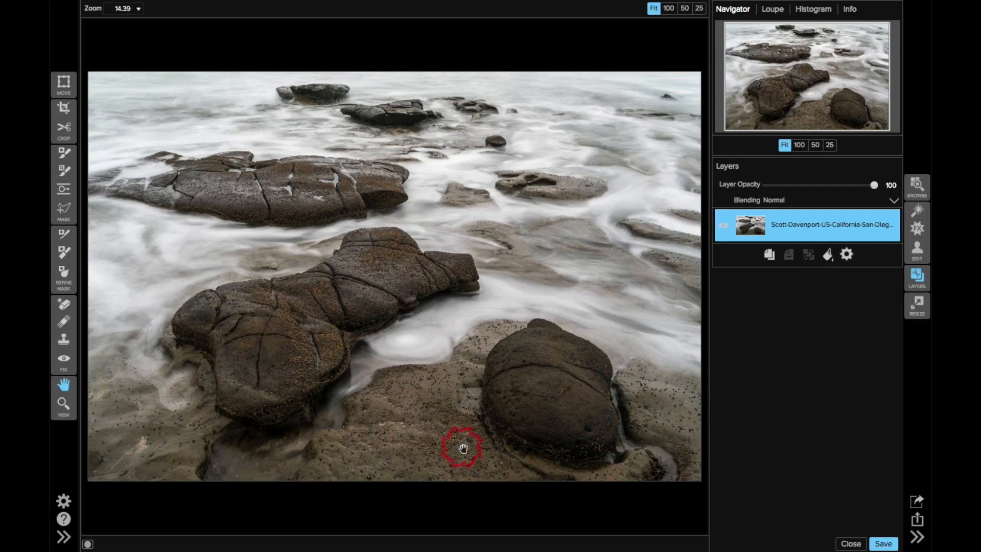
{"action": "left_click", "coordinate": [799, 145]}
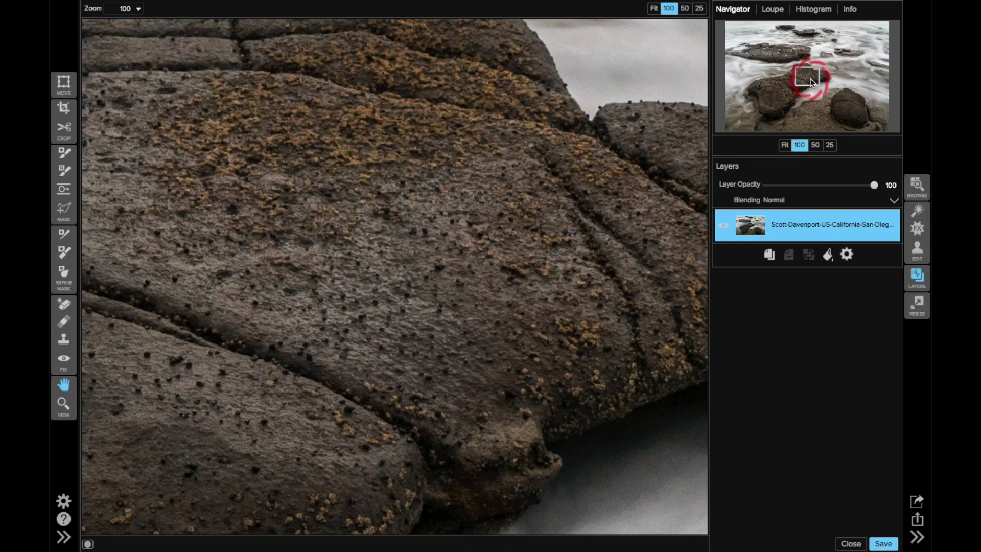
Inspect the foreground rock shelf at 100% size and return to the full photo to check it as a whole
{"action": "left_click_drag", "start_coordinate": [810, 78], "coordinate": [811, 120]}
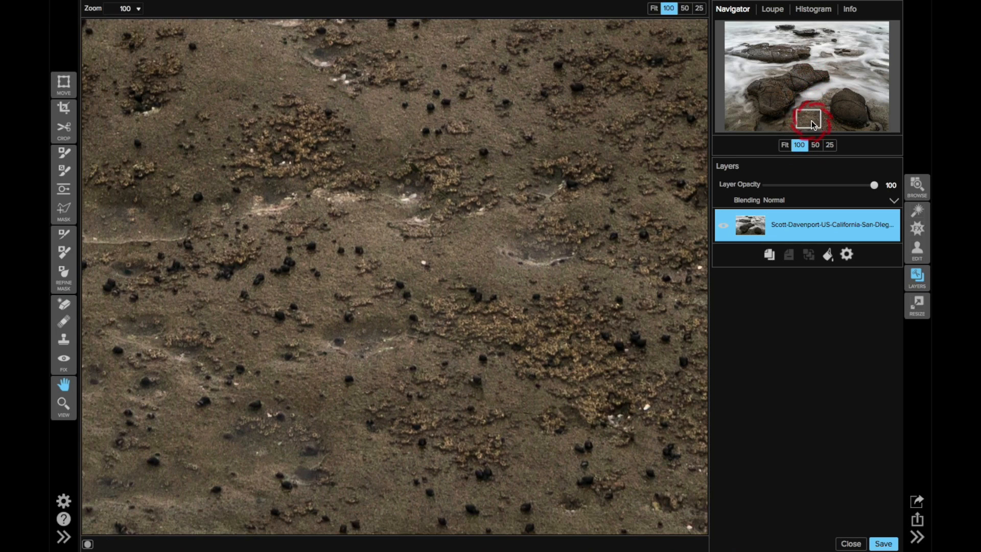
{"action": "key", "text": "ctrl+0"}
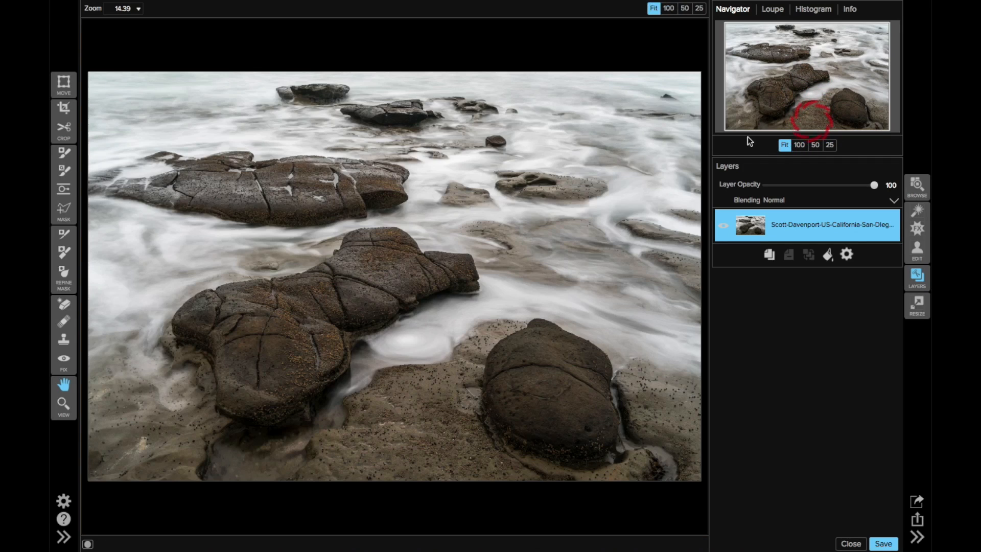
{"action": "left_click_drag", "start_coordinate": [147, 333], "coordinate": [83, 338]}
{"action": "left_click", "coordinate": [346, 377]}
{"action": "left_click", "coordinate": [432, 393]}
Open the cleaned-up layer in the Effects module and add a Dynamic Contrast filter
{"action": "left_click", "coordinate": [847, 254]}
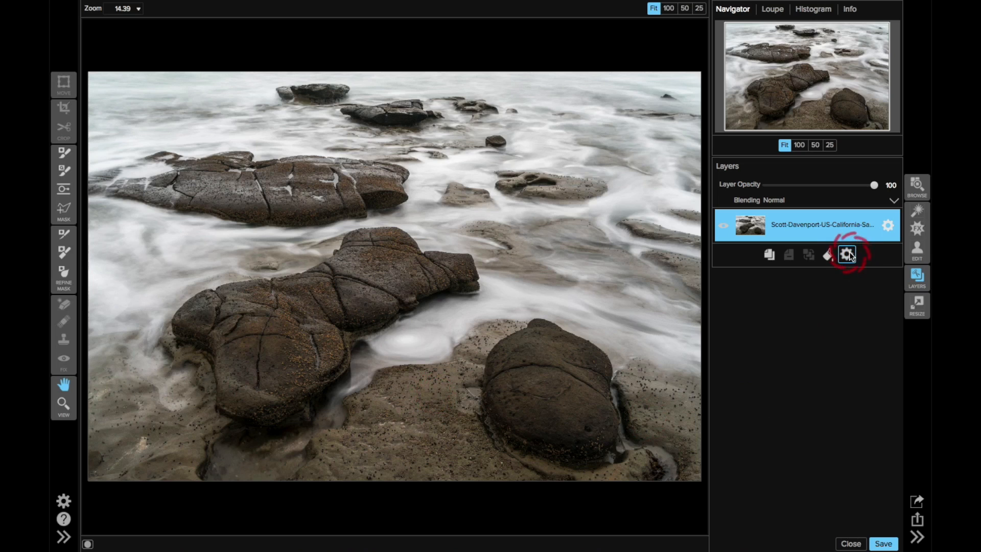
{"action": "left_click", "coordinate": [915, 230]}
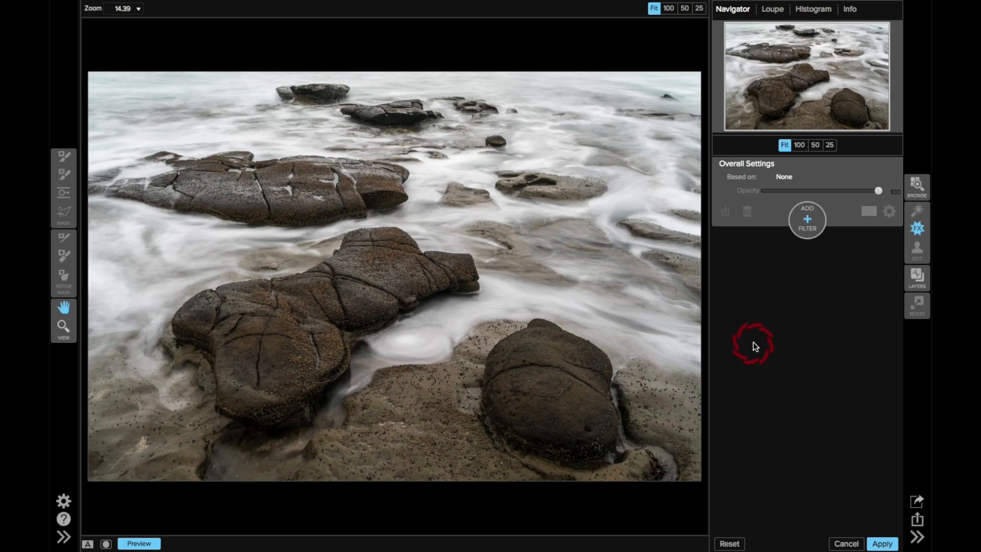
{"action": "left_click", "coordinate": [808, 219]}
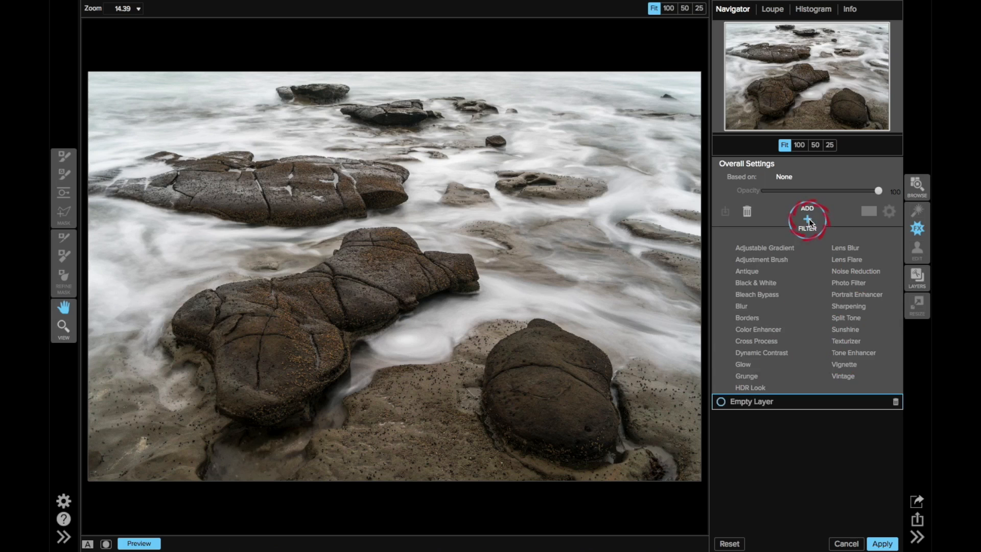
{"action": "left_click", "coordinate": [772, 352]}
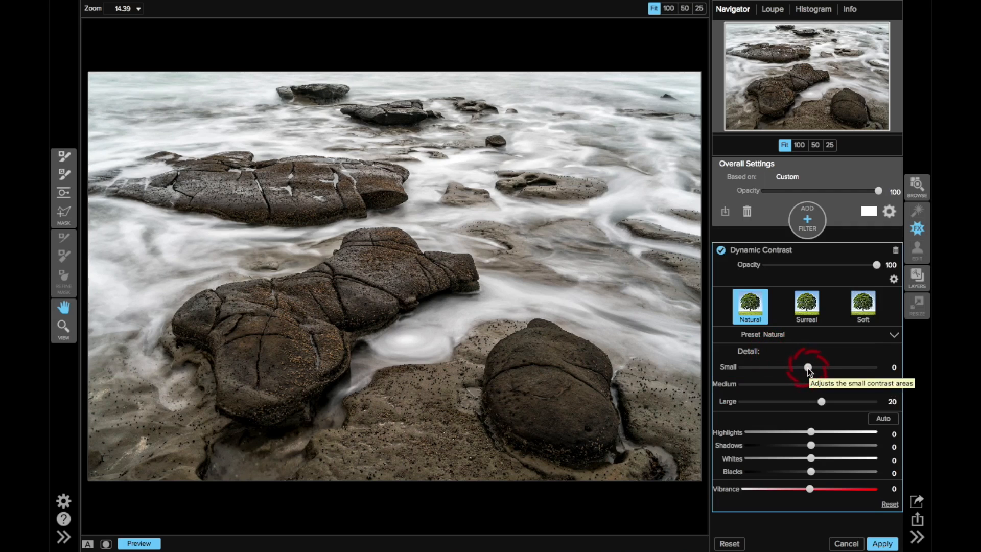
Set the Dynamic Contrast detail values to Small 5, Medium 13 and Large 11
{"action": "left_click_drag", "start_coordinate": [808, 368], "coordinate": [808, 366]}
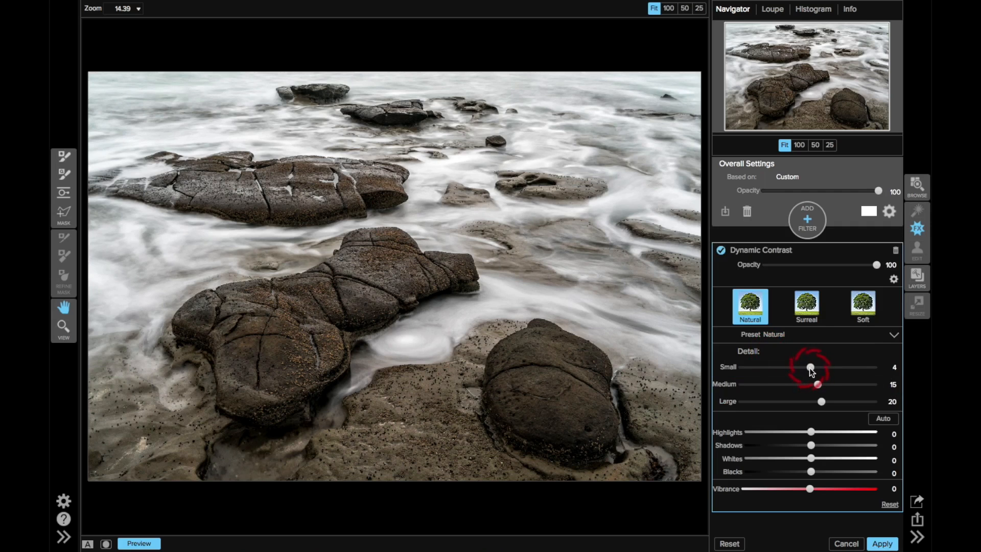
{"action": "left_click_drag", "start_coordinate": [809, 367], "coordinate": [810, 366]}
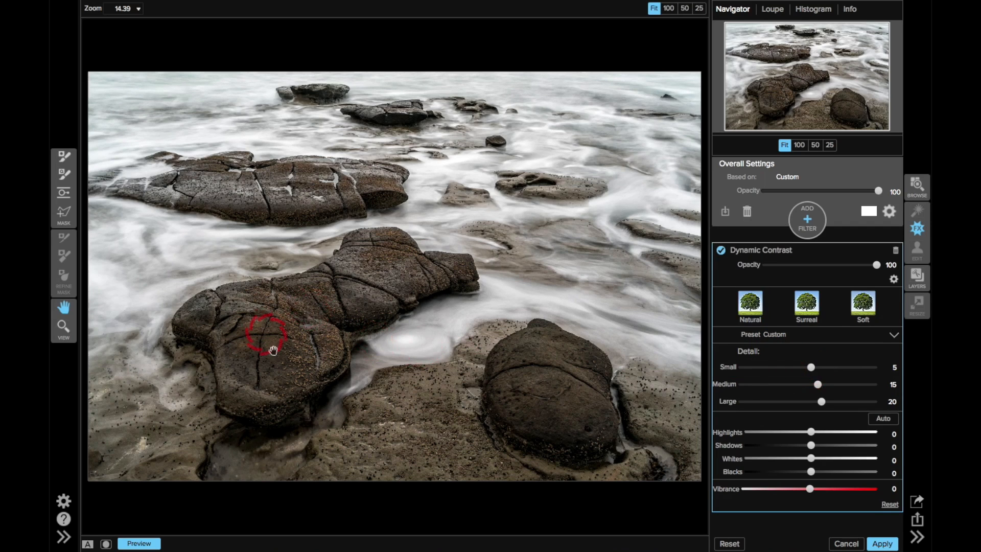
{"action": "left_click_drag", "start_coordinate": [274, 350], "coordinate": [309, 354]}
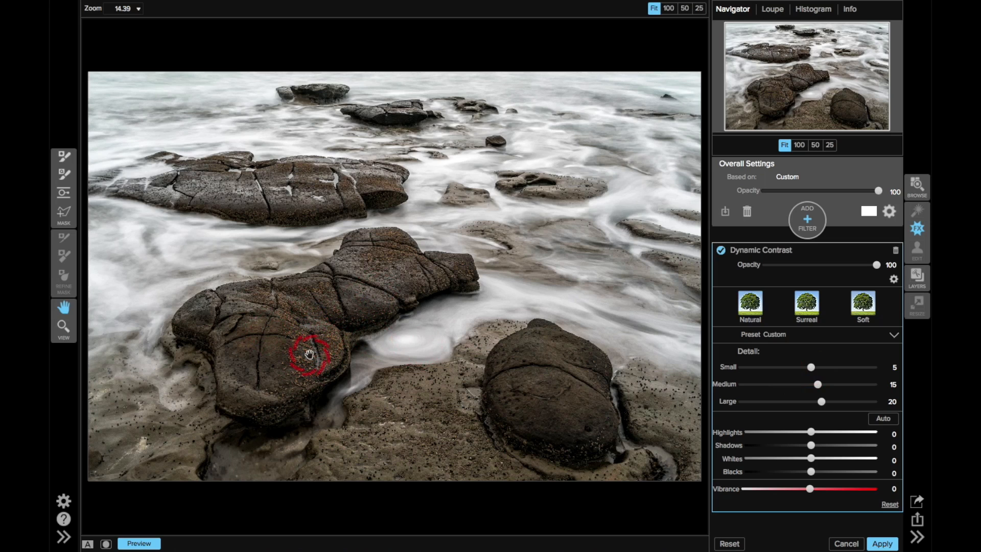
{"action": "left_click_drag", "start_coordinate": [577, 353], "coordinate": [814, 403]}
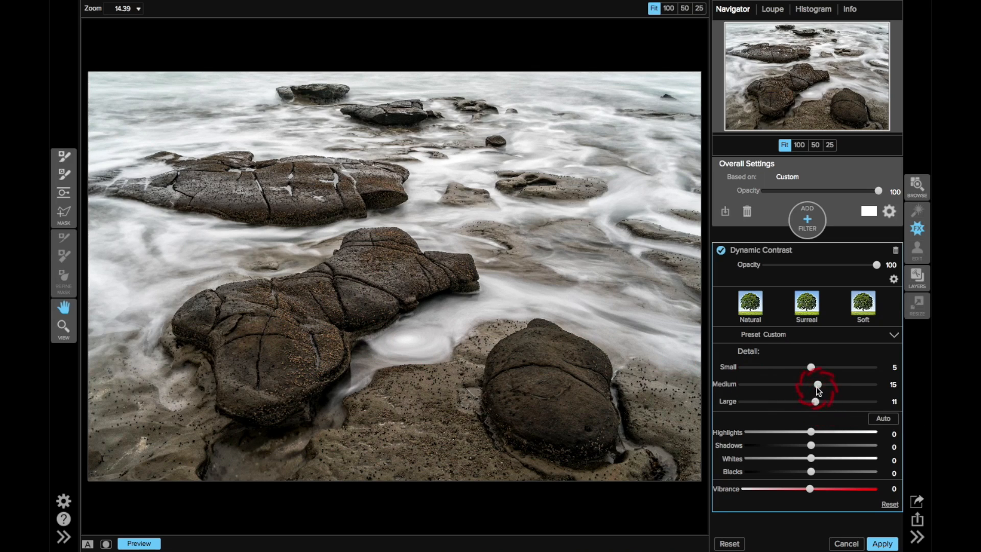
{"action": "left_click_drag", "start_coordinate": [817, 386], "coordinate": [816, 387]}
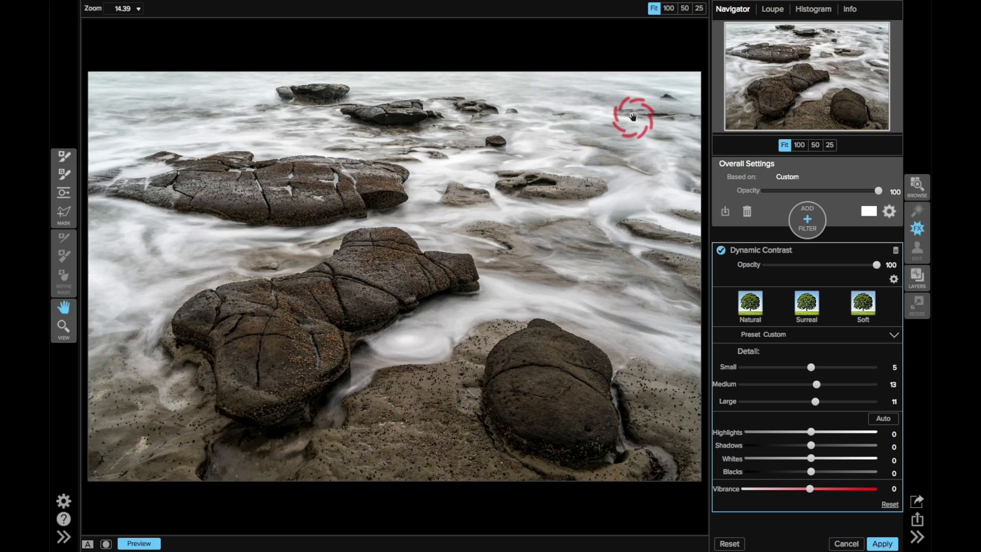
Mask Dynamic Contrast with a diagonal gradient over the upper-right water at 60 opacity, and open the filter's blending and protection options
{"action": "left_click", "coordinate": [68, 198]}
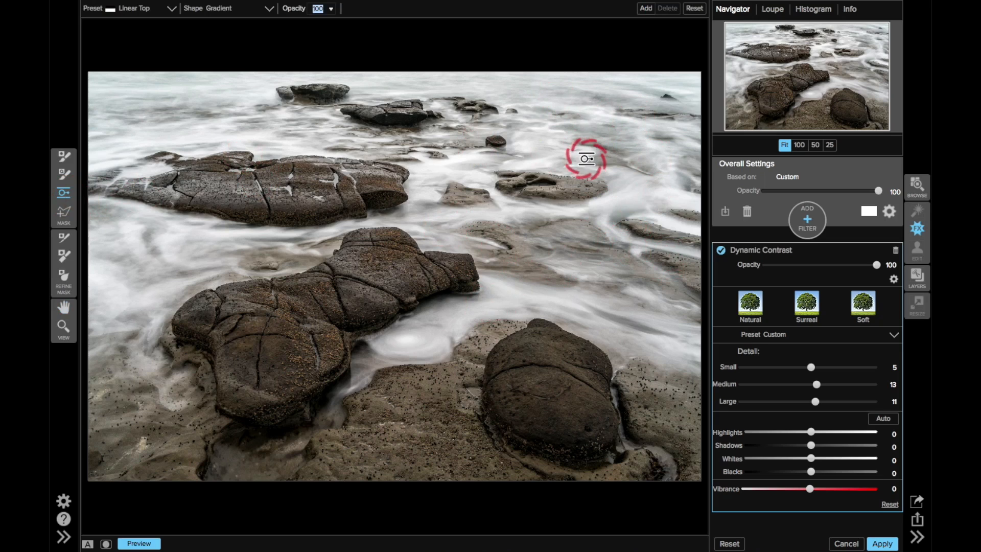
{"action": "left_click", "coordinate": [586, 158]}
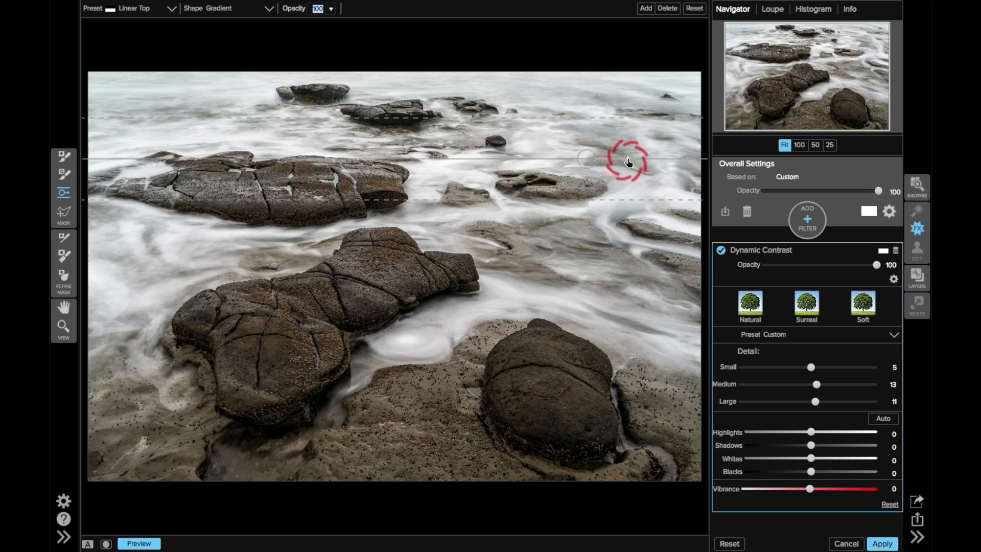
{"action": "left_click_drag", "start_coordinate": [628, 160], "coordinate": [620, 201]}
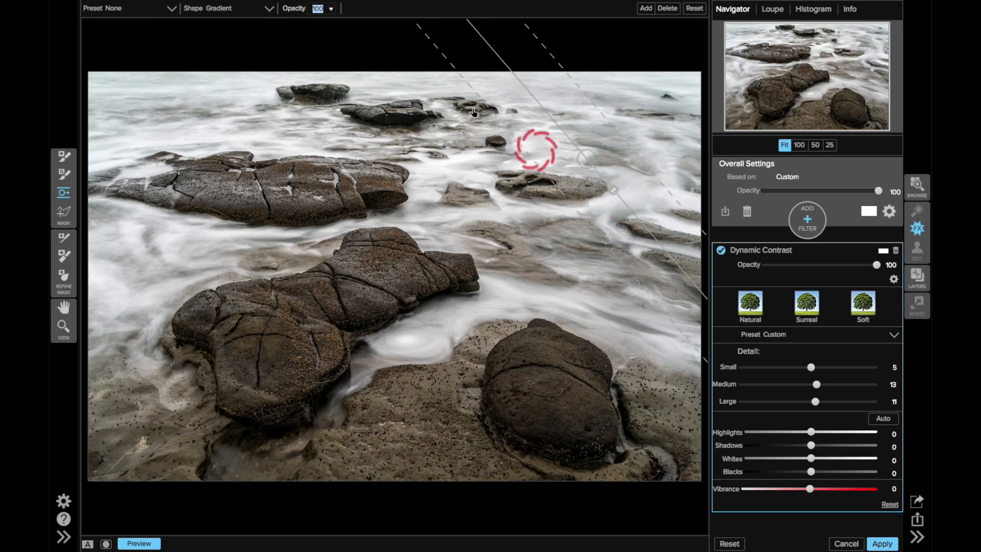
{"action": "left_click", "coordinate": [331, 11]}
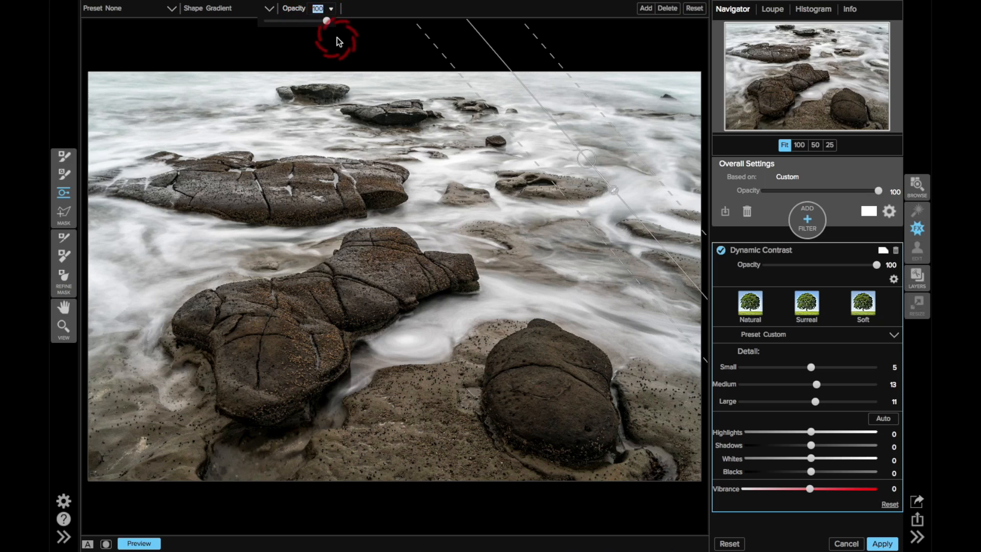
{"action": "type", "text": "60"}
{"action": "key", "text": "Return"}
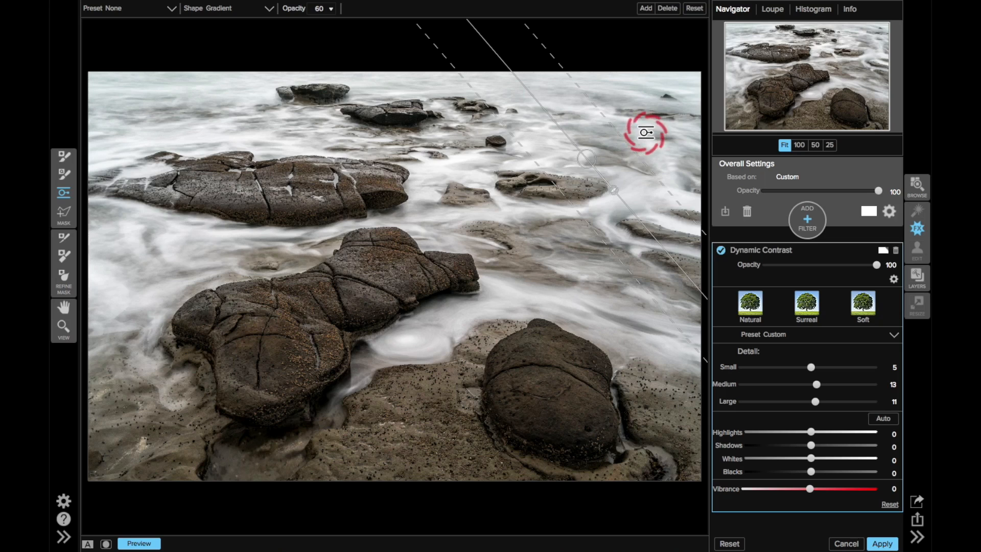
{"action": "left_click", "coordinate": [894, 279]}
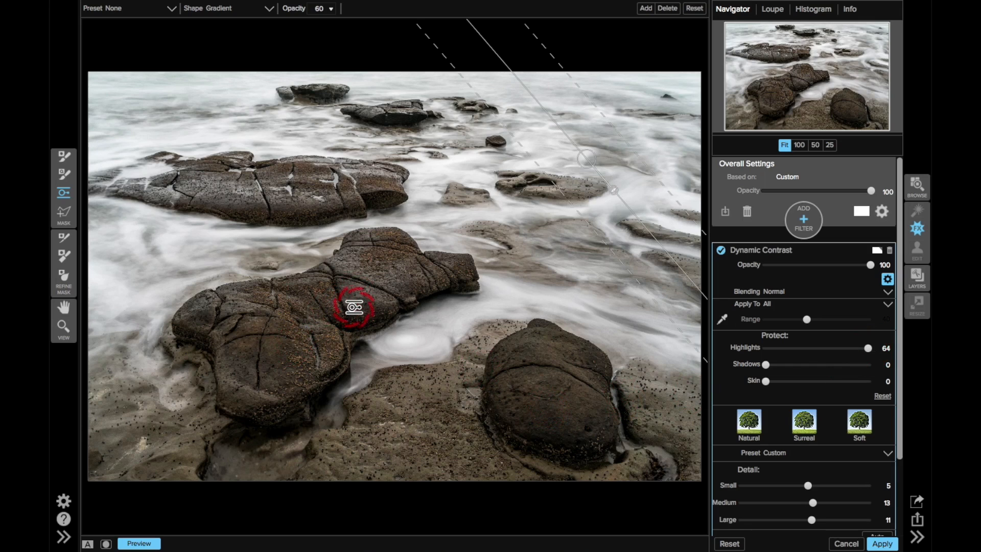
Add a Black & White filter and set its conversion method to Color Response
{"action": "left_click", "coordinate": [798, 223]}
{"action": "left_click", "coordinate": [772, 283]}
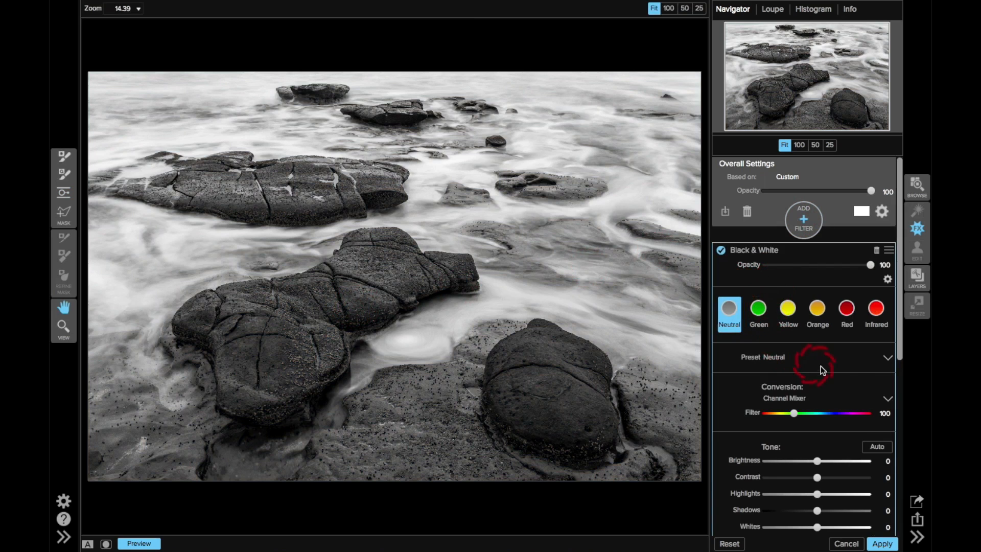
{"action": "left_click", "coordinate": [885, 398]}
{"action": "left_click", "coordinate": [829, 422]}
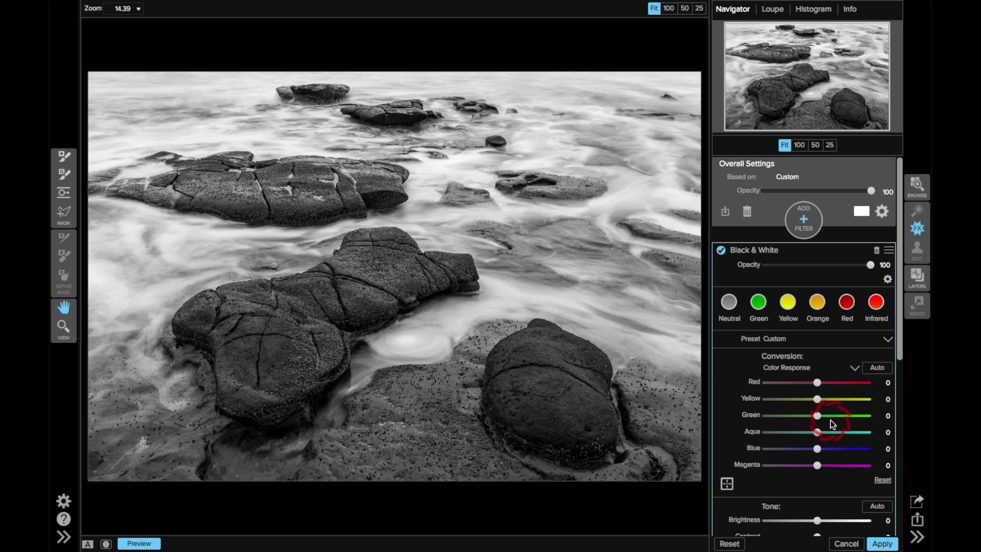
Apply automatic color response to the black-and-white conversion and adjust Red to 20 and Yellow to -27
{"action": "left_click", "coordinate": [875, 369]}
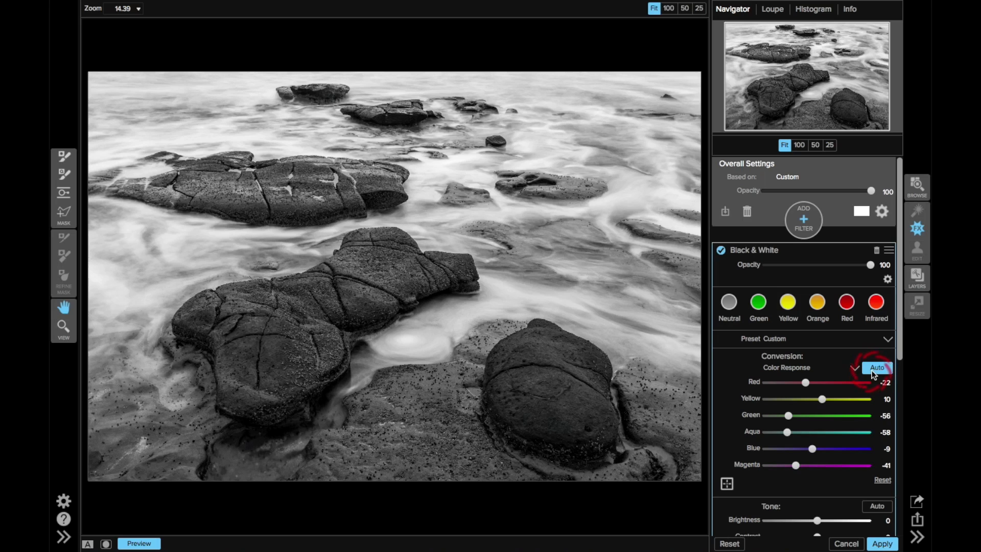
{"action": "left_click", "coordinate": [422, 404]}
{"action": "left_click_drag", "start_coordinate": [422, 404], "coordinate": [826, 384]}
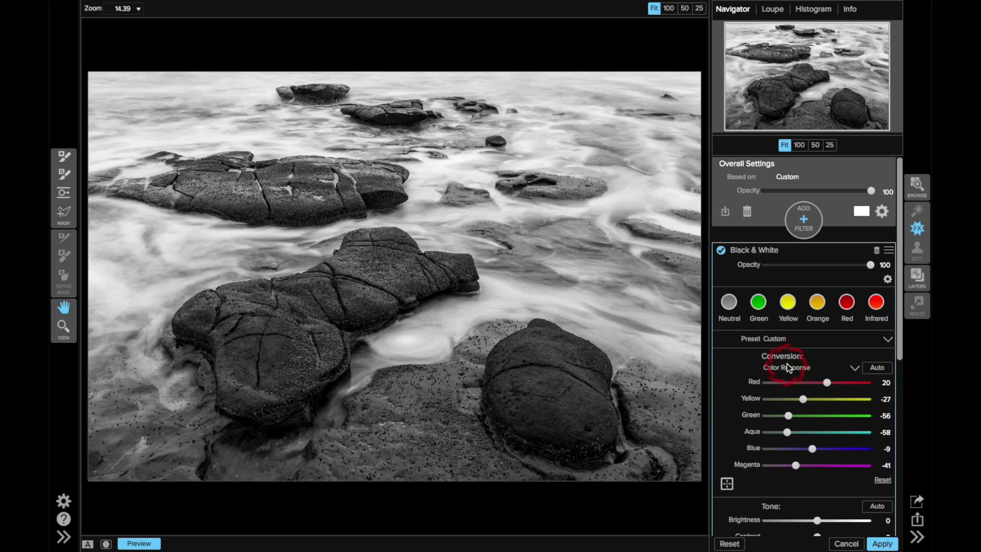
Set the Black & White filter's tone to Contrast 7 and Highlights 10
{"action": "scroll", "coordinate": [786, 363], "scroll_direction": "down", "scroll_amount": 4}
{"action": "scroll", "coordinate": [787, 364], "scroll_direction": "down", "scroll_amount": 1}
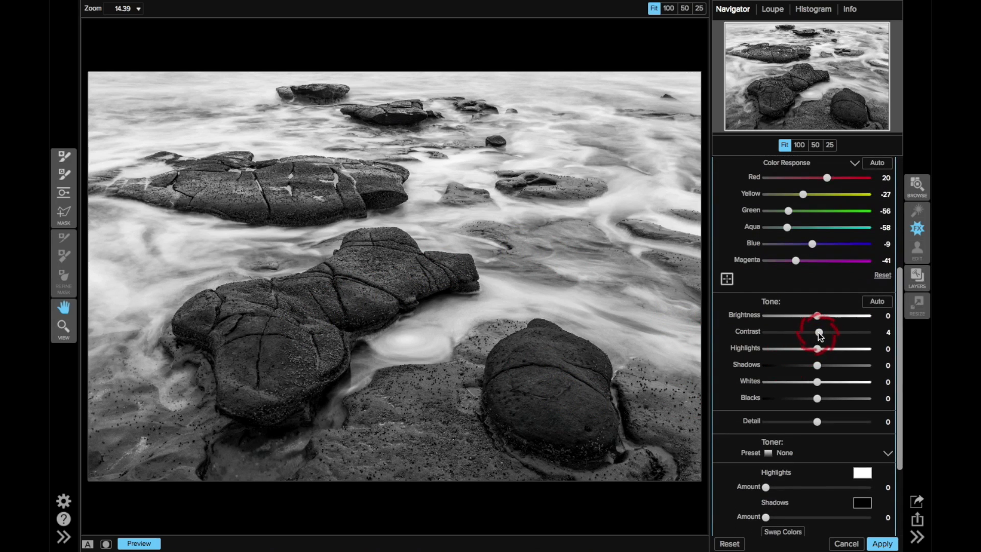
{"action": "left_click_drag", "start_coordinate": [819, 333], "coordinate": [821, 350]}
Apply the Selenium 1 toner preset to the black-and-white photo and review its highlight and shadow toning options
{"action": "left_click", "coordinate": [887, 455]}
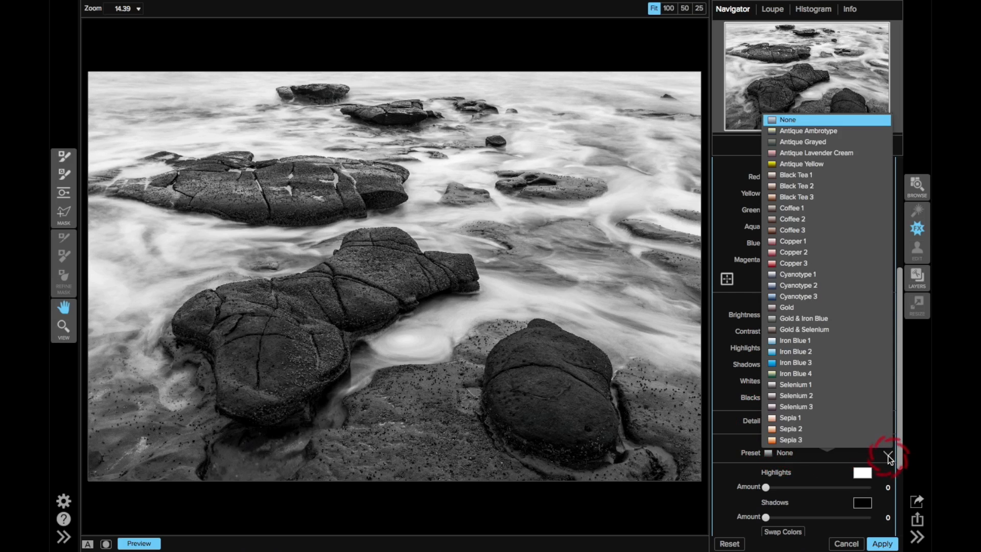
{"action": "left_click_drag", "start_coordinate": [888, 455], "coordinate": [819, 385]}
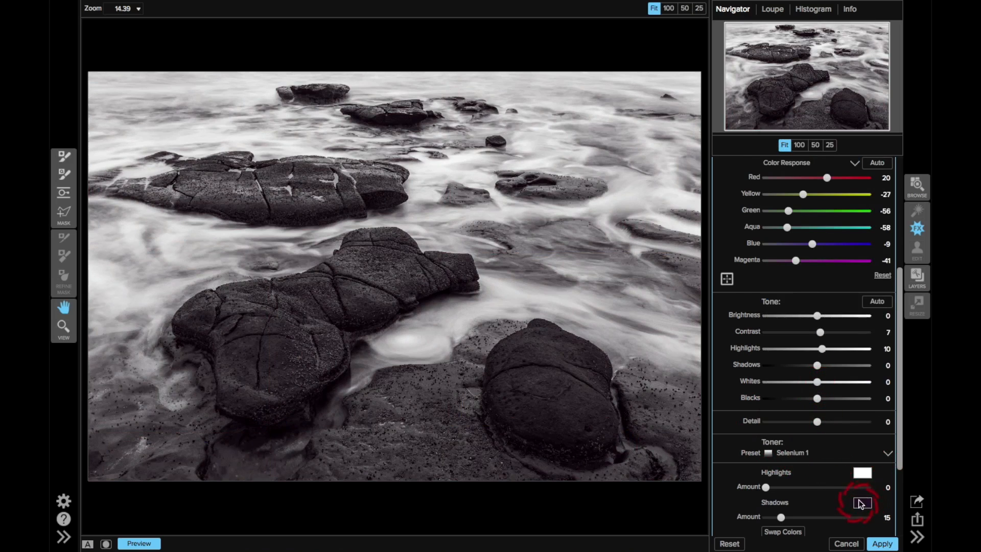
{"action": "scroll", "coordinate": [833, 483], "scroll_direction": "down", "scroll_amount": 2}
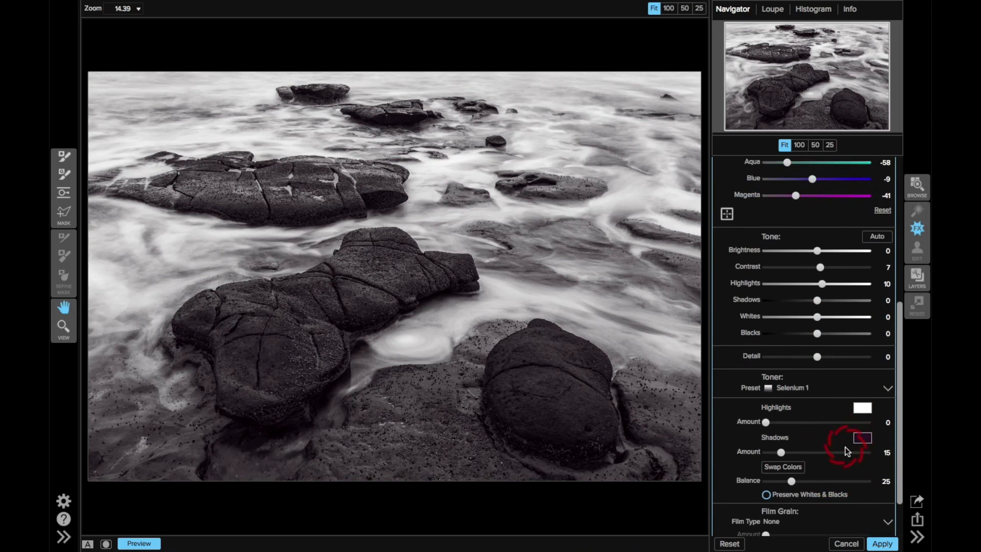
{"action": "left_click_drag", "start_coordinate": [845, 446], "coordinate": [859, 445]}
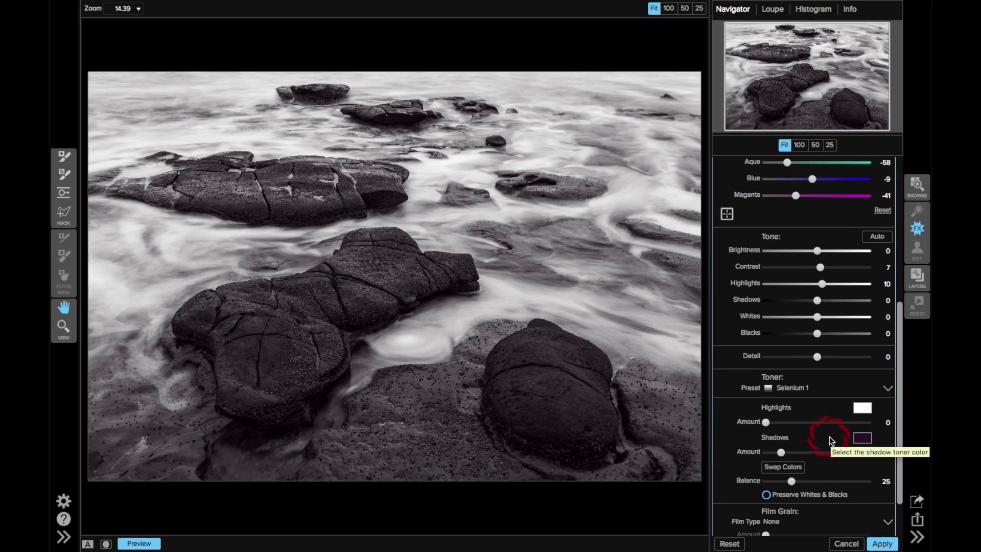
{"action": "scroll", "coordinate": [829, 424], "scroll_direction": "up", "scroll_amount": 5}
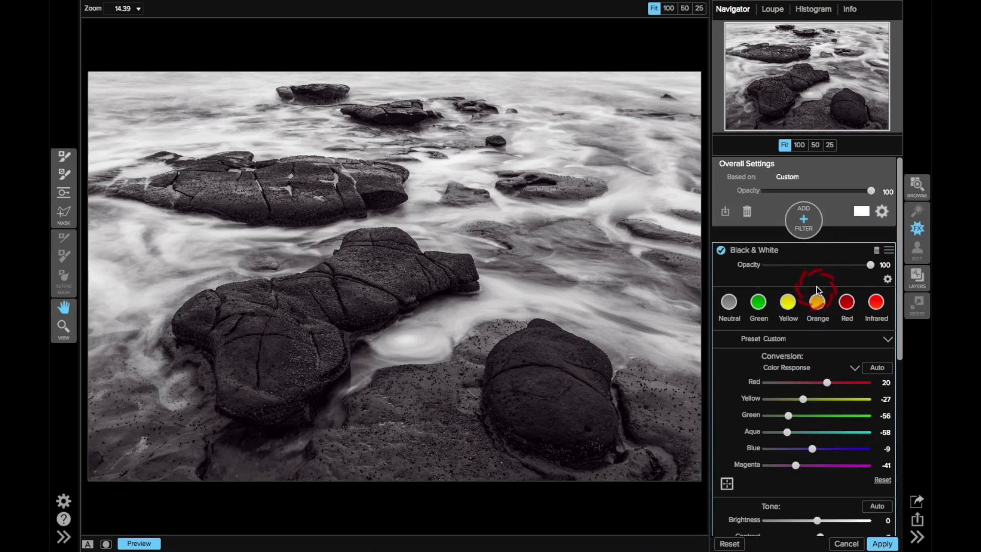
Add a Tone Enhancer filter, test its automatic tone, and set Detail to 17 and Clarity to 22
{"action": "left_click", "coordinate": [804, 220]}
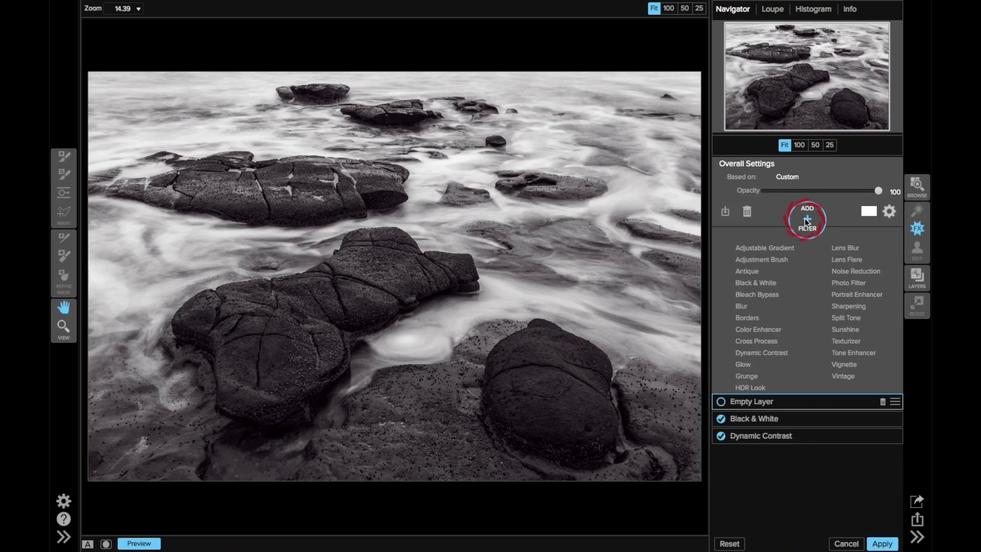
{"action": "left_click", "coordinate": [837, 352]}
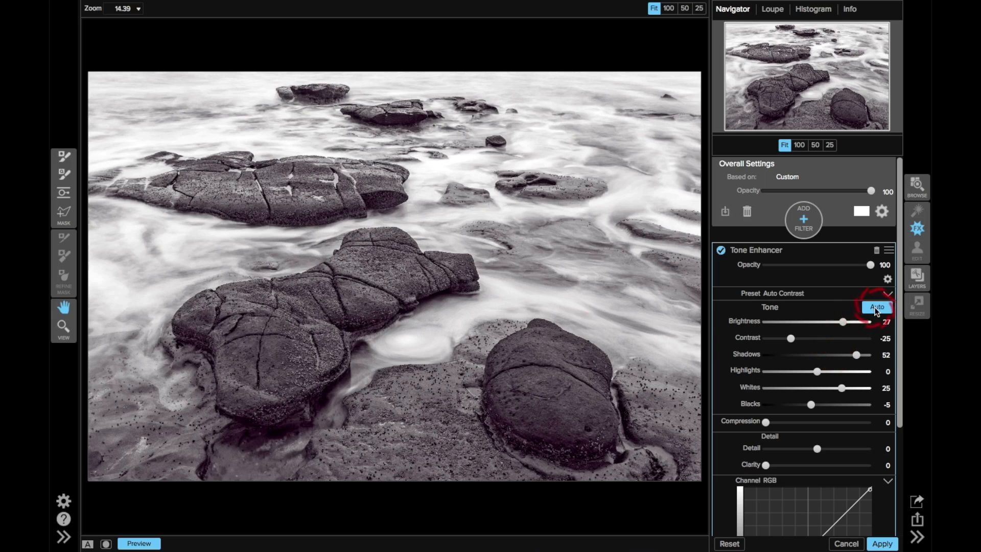
{"action": "left_click", "coordinate": [877, 307]}
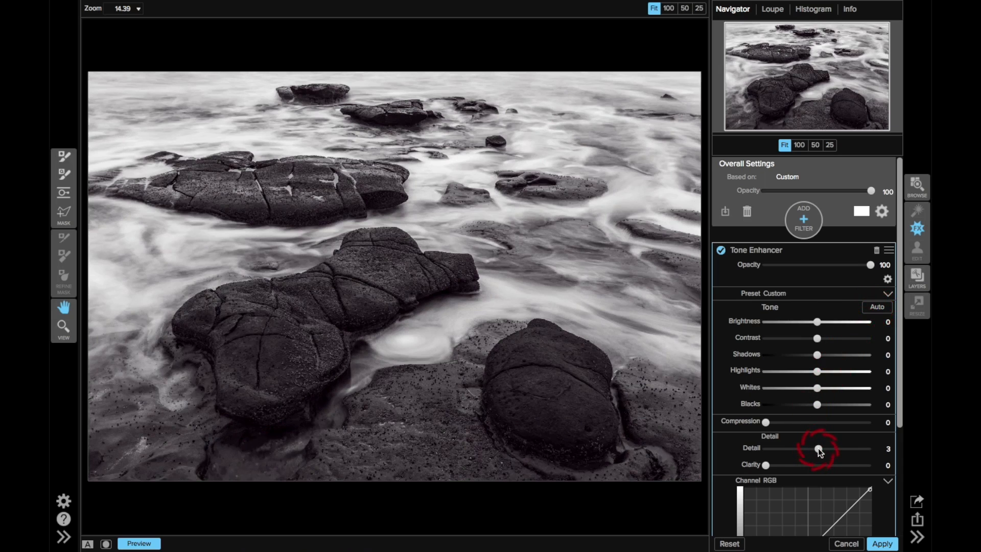
{"action": "left_click_drag", "start_coordinate": [817, 449], "coordinate": [832, 449]}
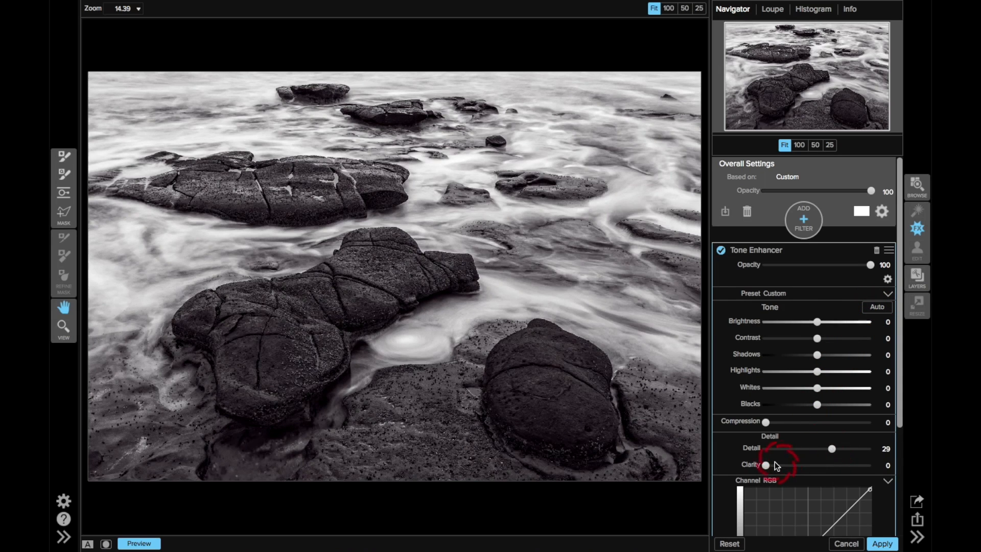
{"action": "left_click_drag", "start_coordinate": [766, 464], "coordinate": [825, 449]}
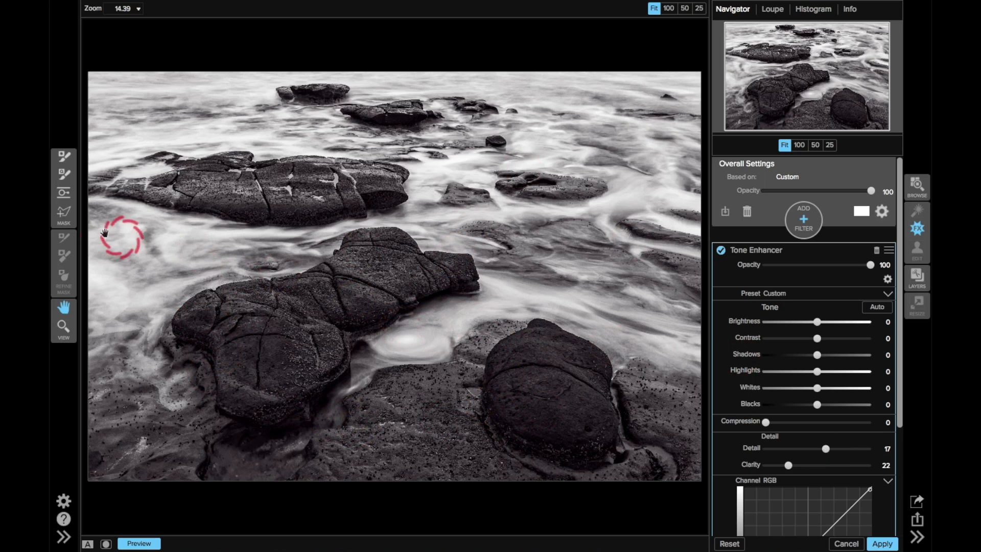
Mask the Tone Enhancer with a horizontal gradient centered on the swirling pool, widening its transition from the rear rock to the foreground
{"action": "left_click", "coordinate": [67, 196]}
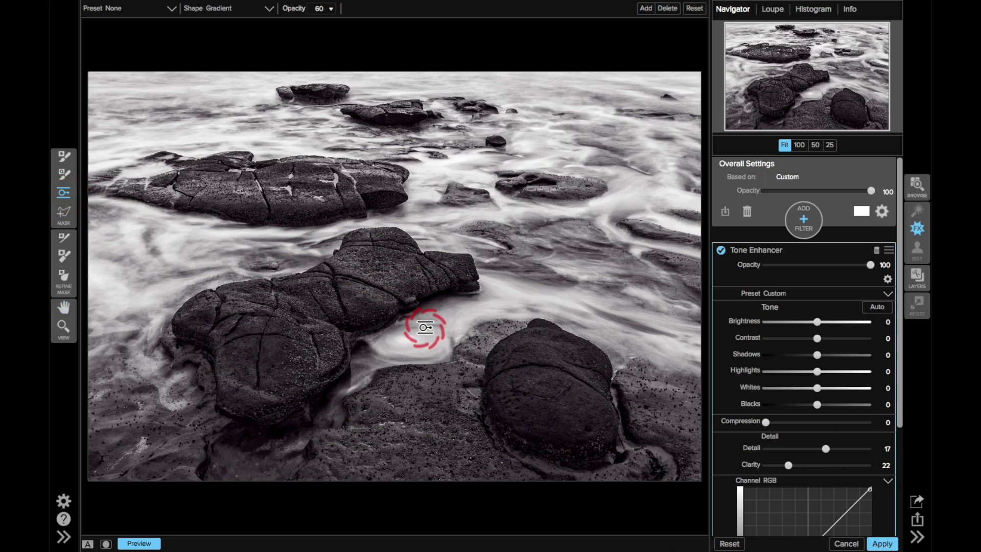
{"action": "left_click", "coordinate": [424, 328]}
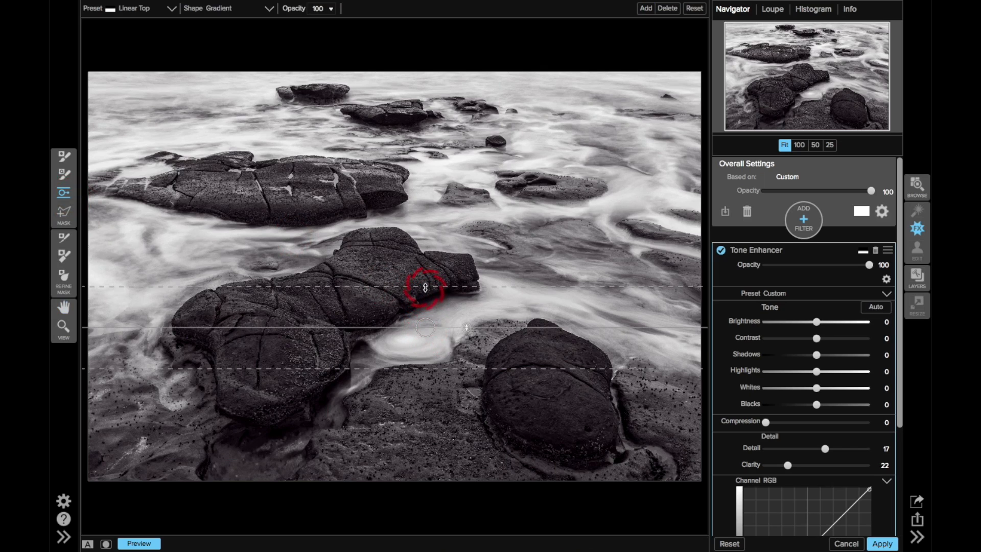
{"action": "left_click_drag", "start_coordinate": [424, 288], "coordinate": [424, 198]}
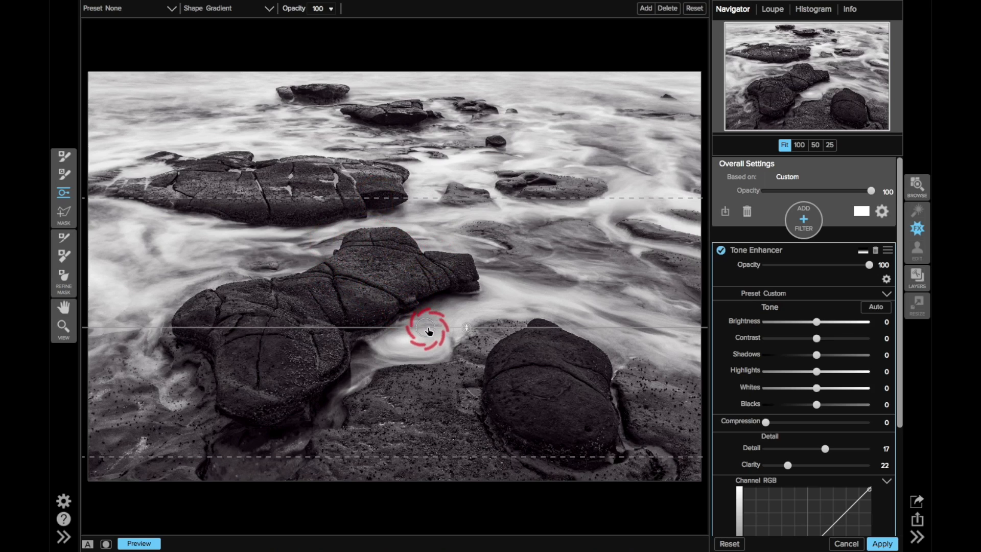
Shift the Tone Enhancer's gradient mask upward from the swirling pool to the middle rock's lower edge and reduce the mask's opacity
{"action": "left_click_drag", "start_coordinate": [428, 331], "coordinate": [426, 295]}
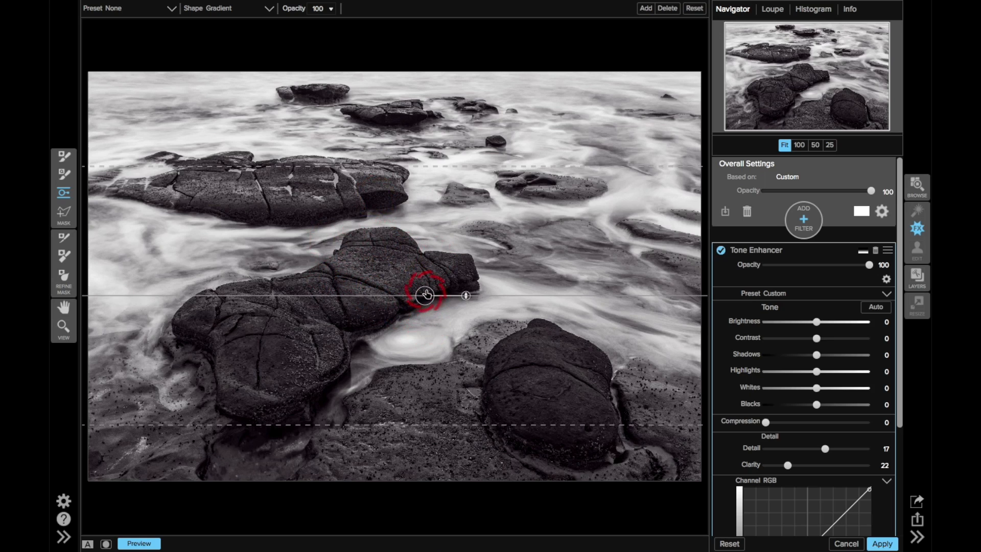
{"action": "left_click", "coordinate": [332, 13]}
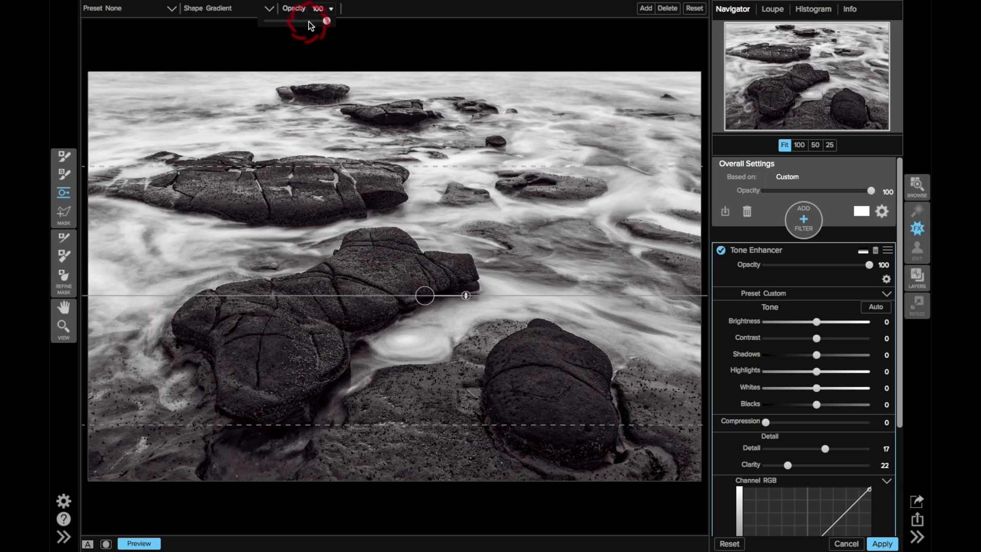
{"action": "left_click", "coordinate": [309, 22]}
{"action": "left_click", "coordinate": [298, 22]}
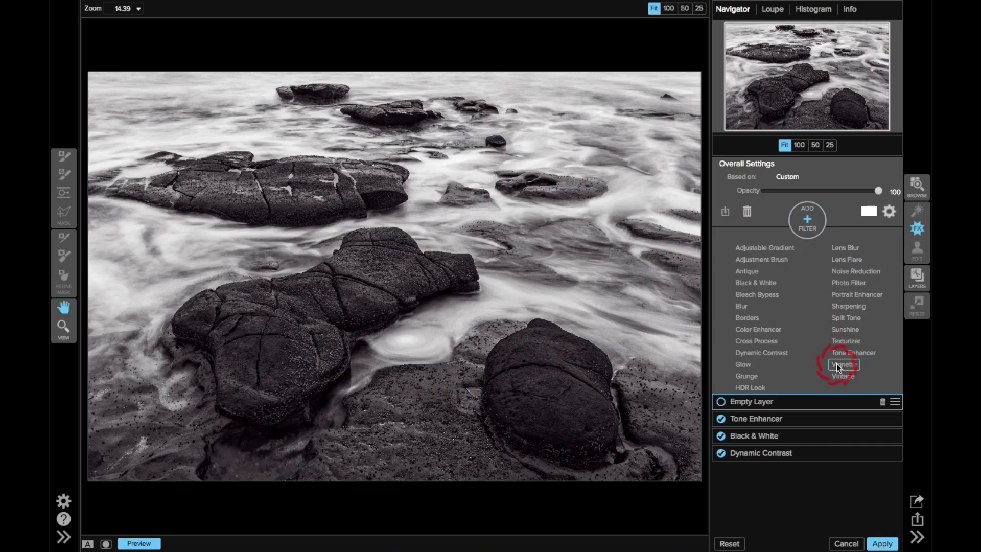
Add a Vignette filter and shape its hard edge with Feather 0, Brightness -75, Size 66 and Roundness -29
{"action": "left_click", "coordinate": [838, 364]}
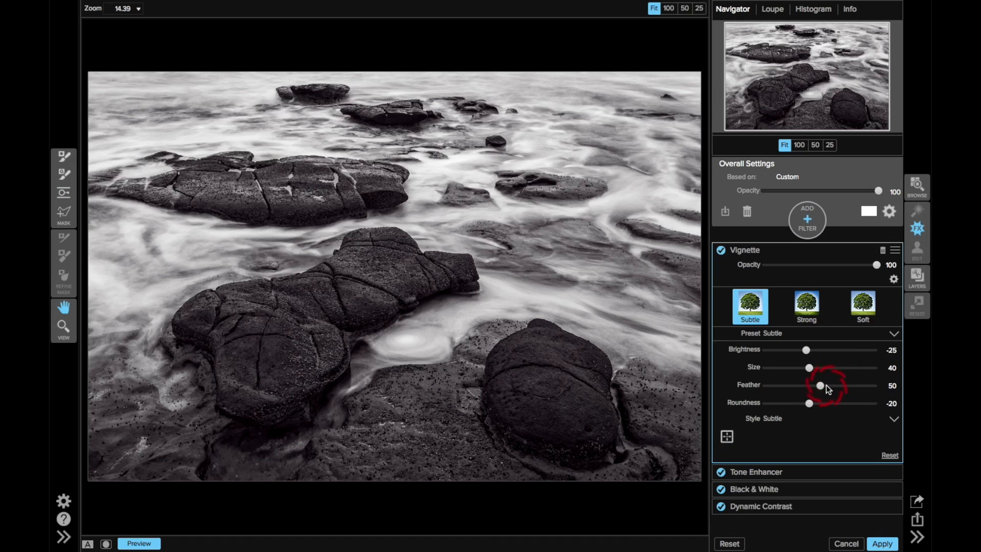
{"action": "left_click_drag", "start_coordinate": [826, 385], "coordinate": [755, 385]}
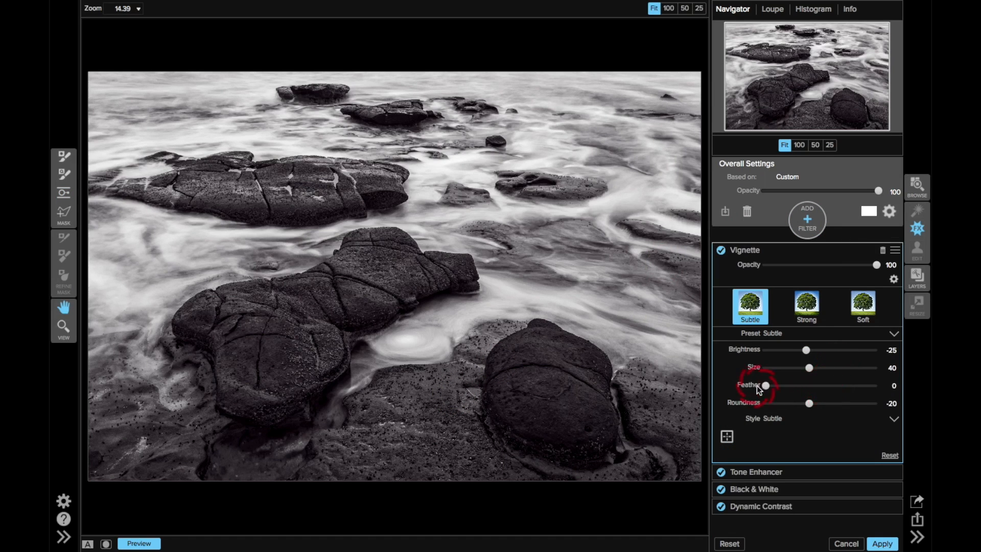
{"action": "left_click", "coordinate": [778, 350]}
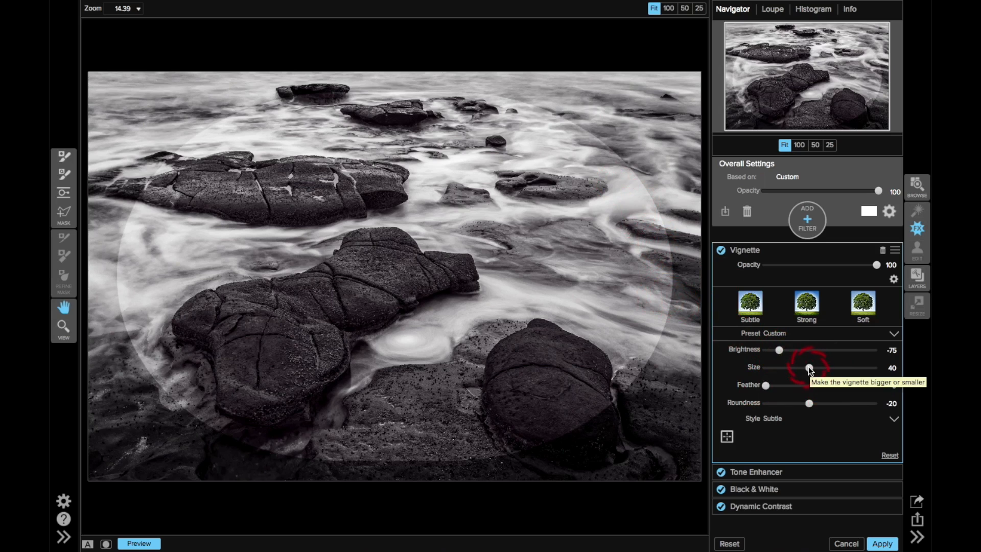
{"action": "left_click_drag", "start_coordinate": [808, 366], "coordinate": [836, 368]}
{"action": "left_click", "coordinate": [809, 403]}
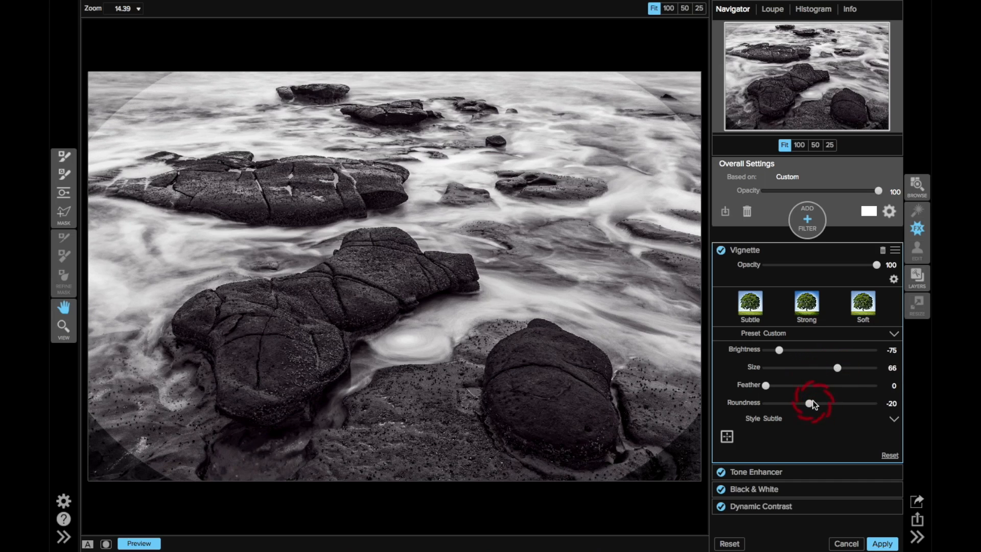
{"action": "left_click_drag", "start_coordinate": [812, 401], "coordinate": [803, 403]}
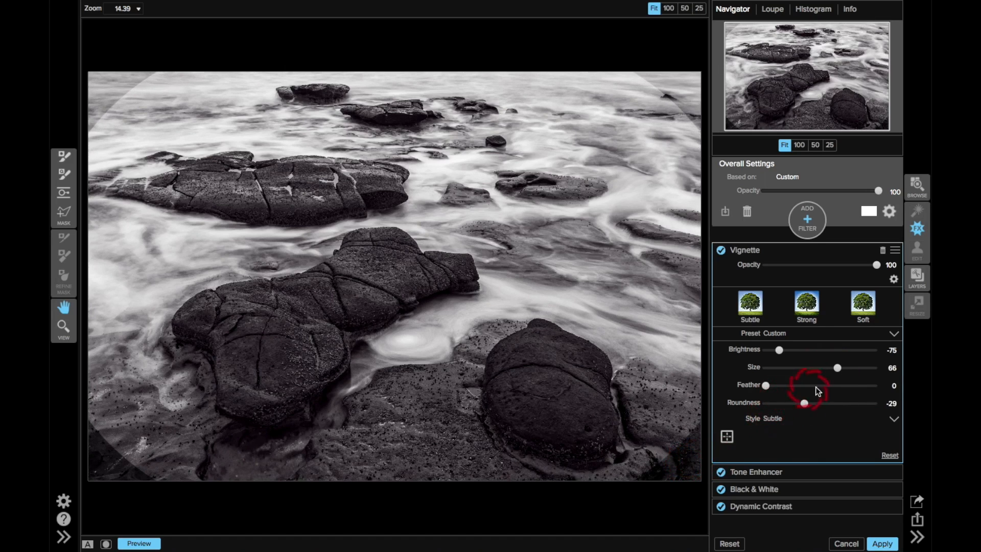
Soften the vignette with Feather 100 and Brightness -37, and compare the edited image with the original
{"action": "left_click", "coordinate": [874, 387]}
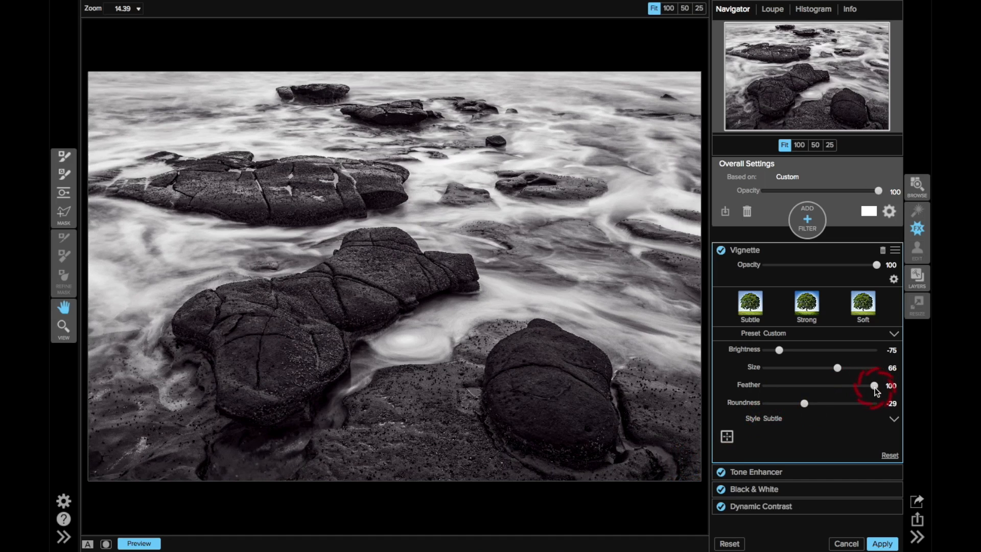
{"action": "left_click_drag", "start_coordinate": [780, 351], "coordinate": [798, 351]}
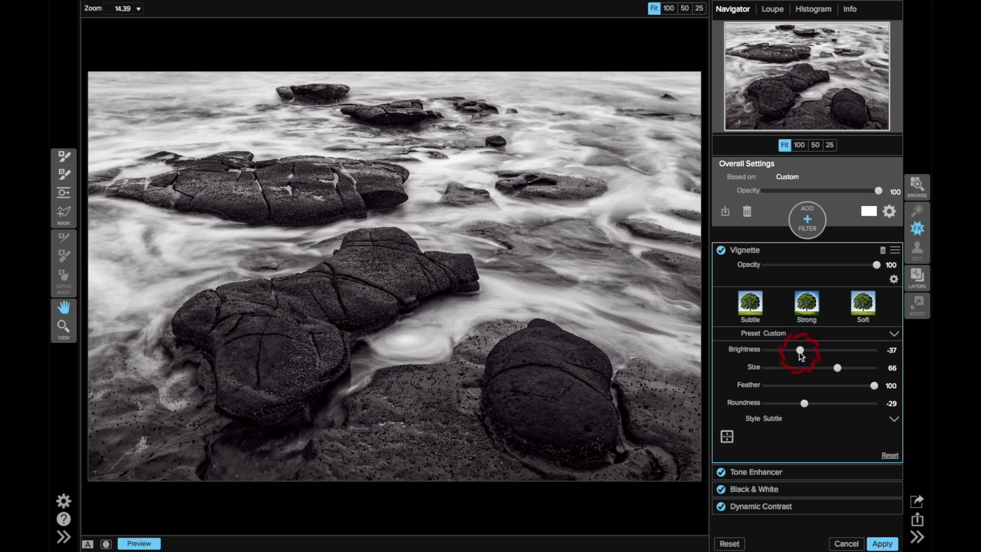
{"action": "key", "text": "ctrl+p"}
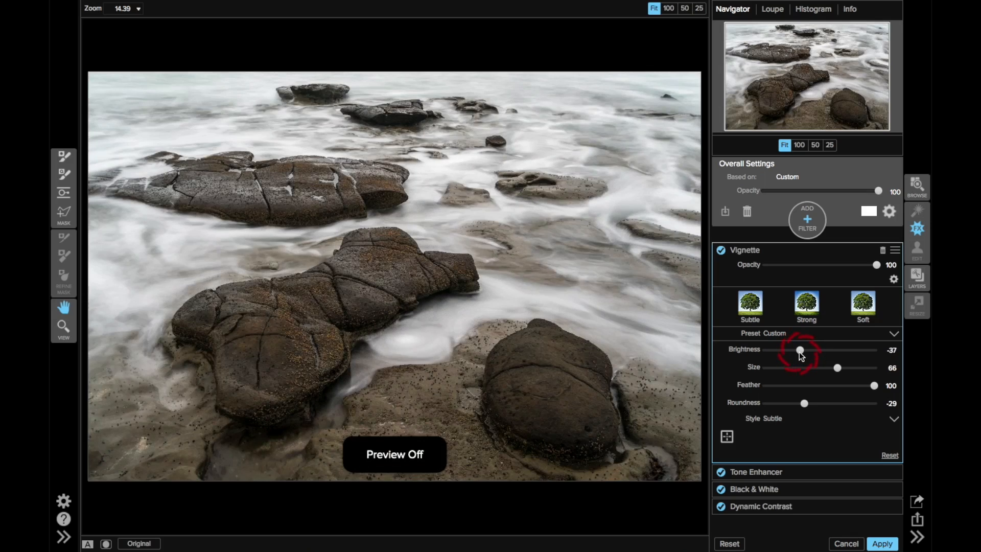
{"action": "key", "text": "ctrl+p"}
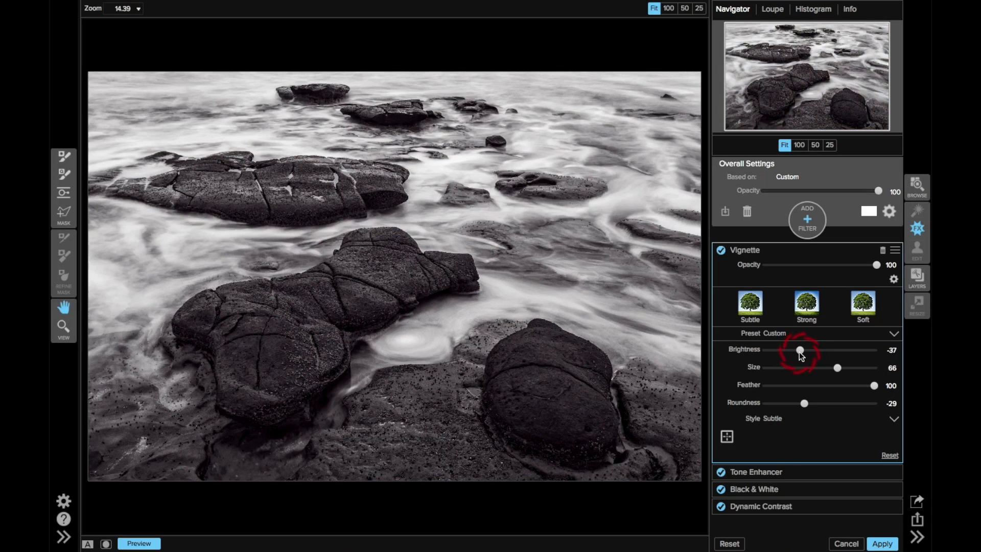